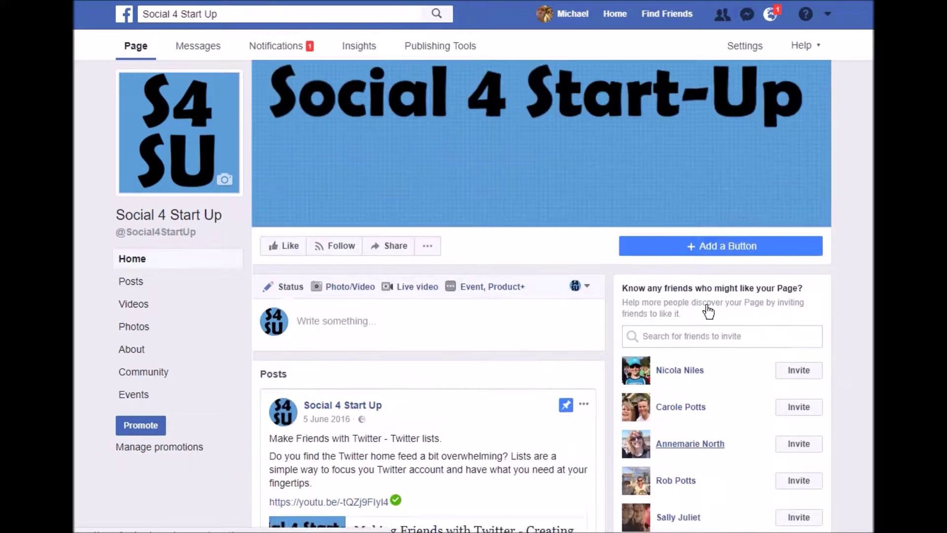
# Step: Start a new promotion for the Social 4 Start Up page using the Promote your Page option
pyautogui.scroll(-10, 666, 366)
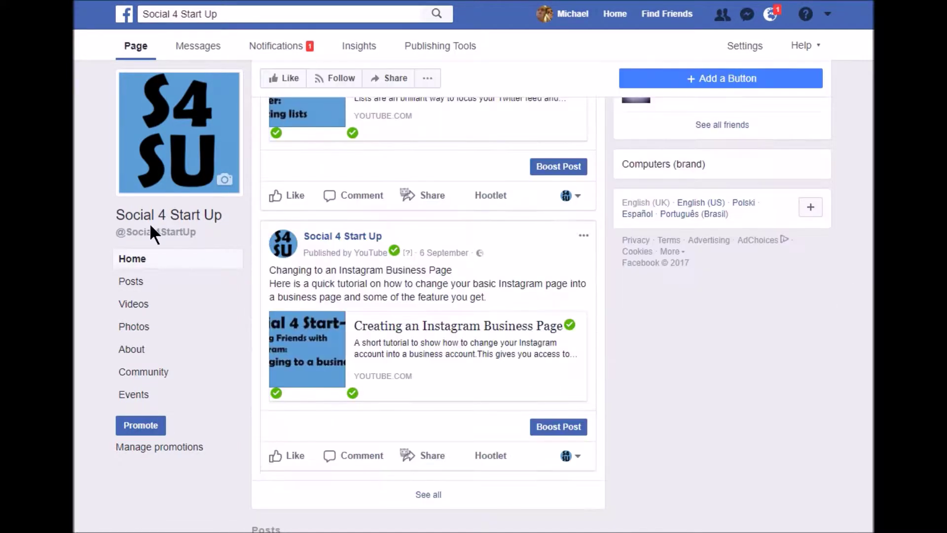
pyautogui.click(142, 426)
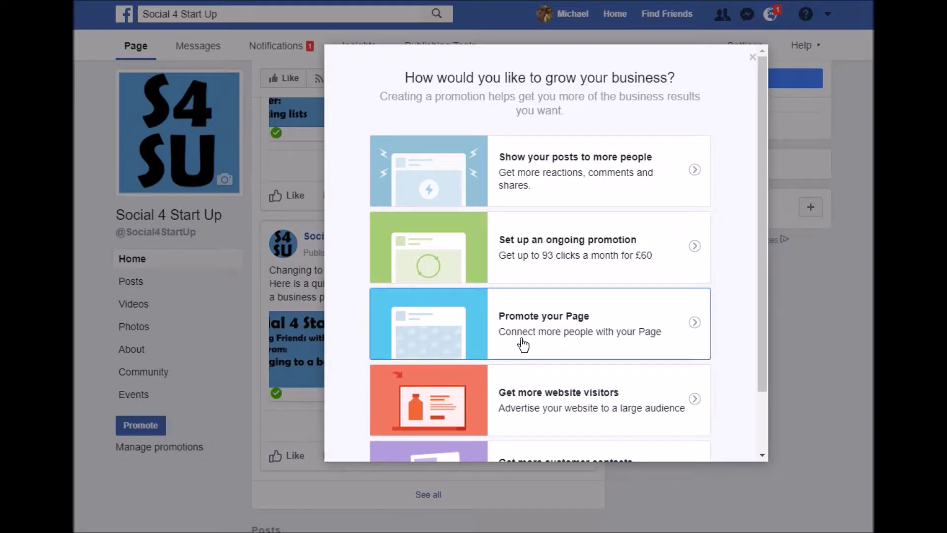
pyautogui.click(438, 338)
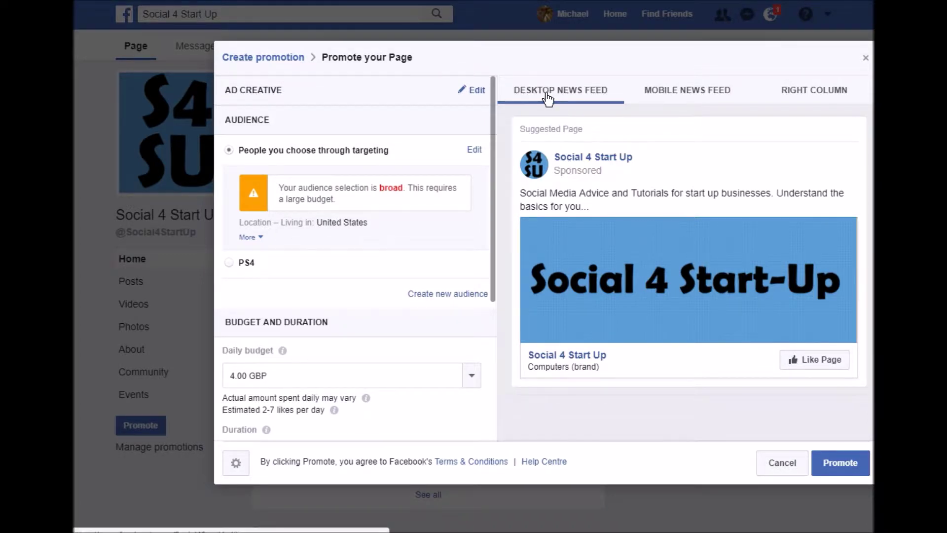
# Step: Preview the ad in the mobile news feed and right column placements, and return to the desktop news feed preview
pyautogui.click(691, 93)
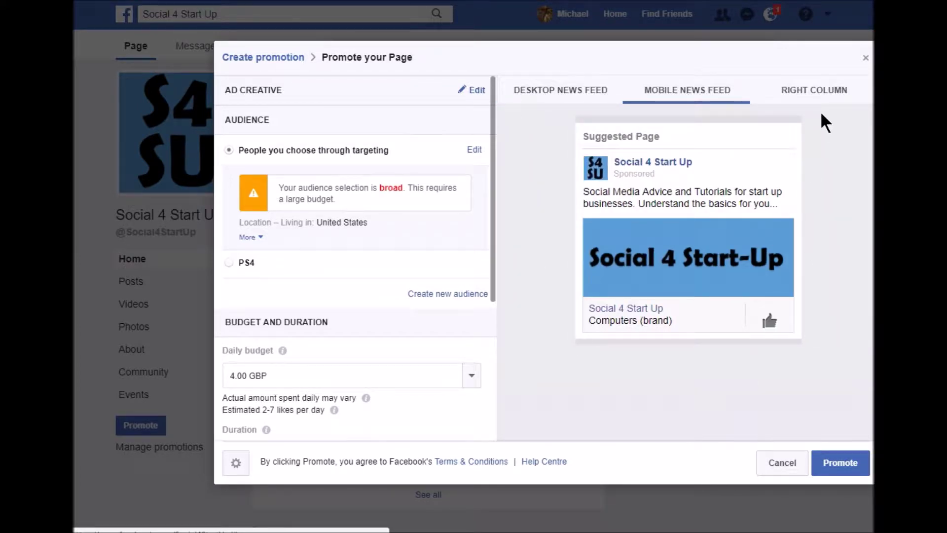
pyautogui.click(820, 96)
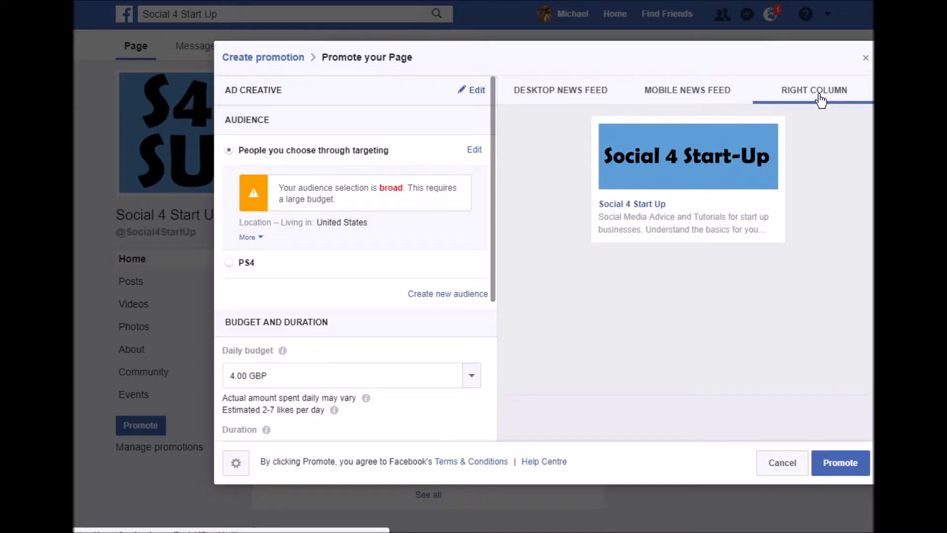
pyautogui.click(702, 92)
pyautogui.click(571, 95)
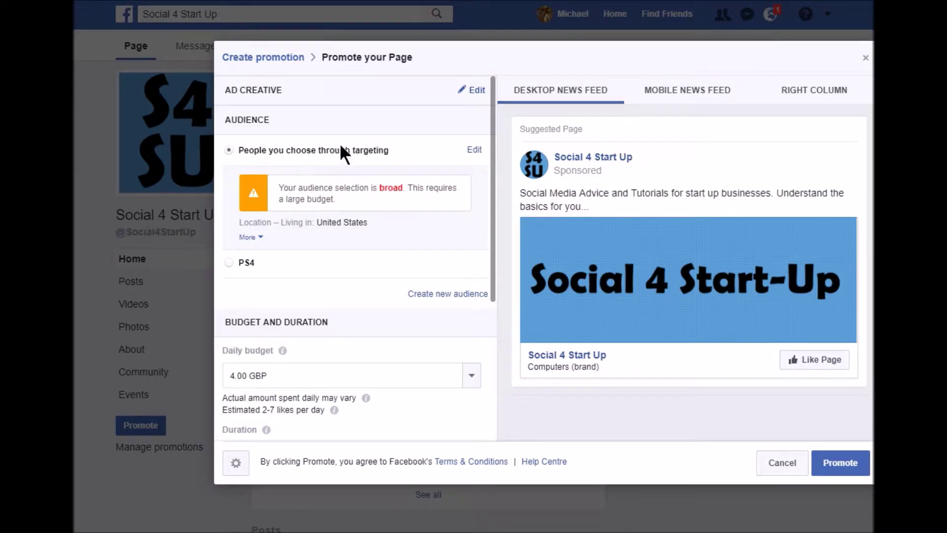
# Step: Open the "People you choose through targeting" audience for editing and restrict its gender to Men
pyautogui.click(475, 150)
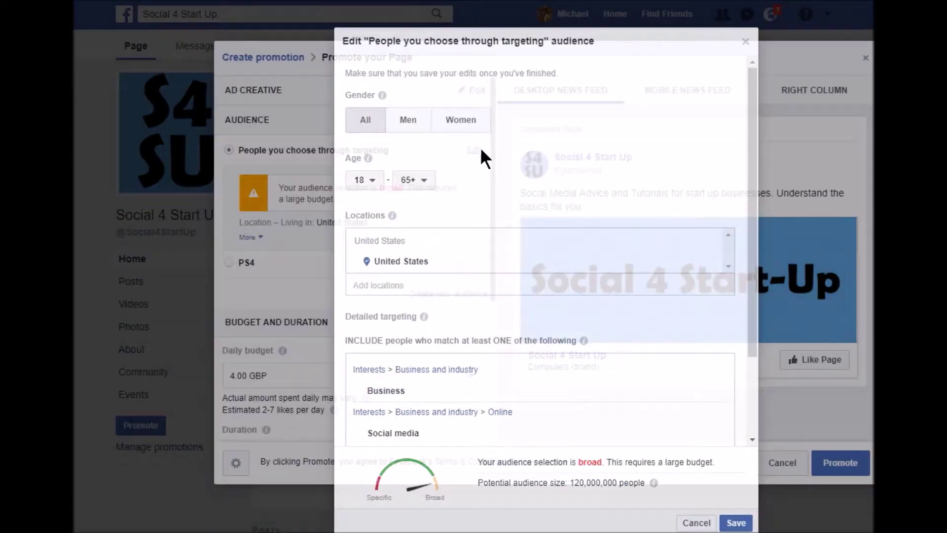
pyautogui.scroll(-2, 543, 208)
pyautogui.scroll(2, 430, 195)
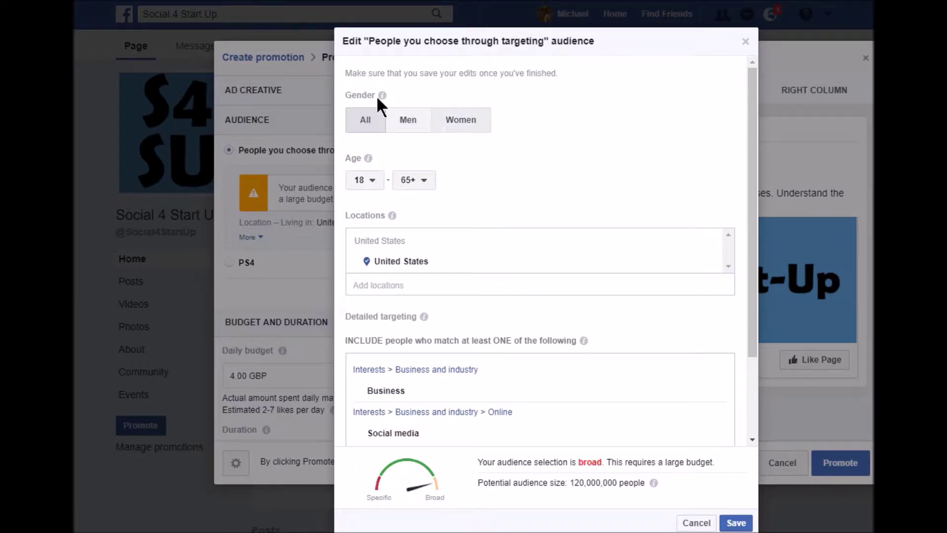
pyautogui.moveTo(350, 148)
pyautogui.click(414, 125)
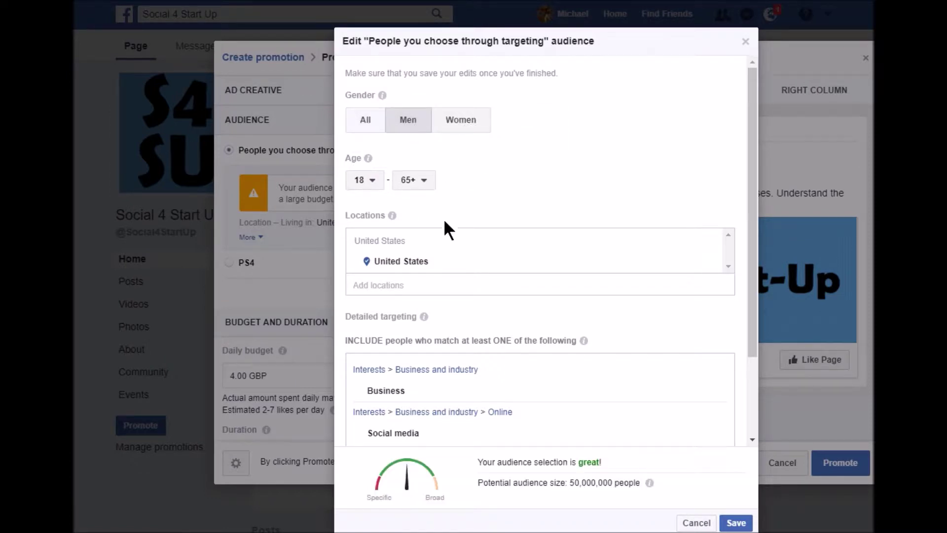
# Step: Set the audience's age range to 25–40
pyautogui.click(374, 182)
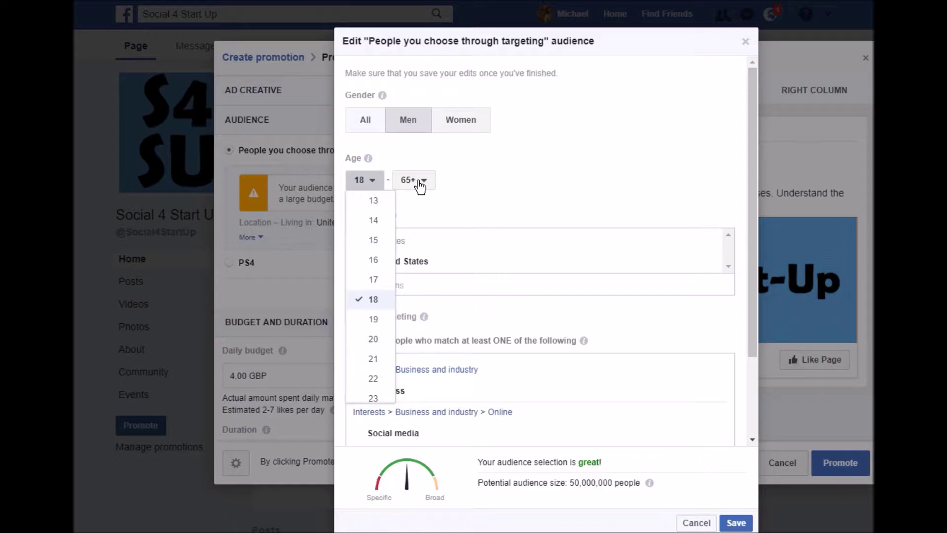
pyautogui.scroll(-3, 376, 242)
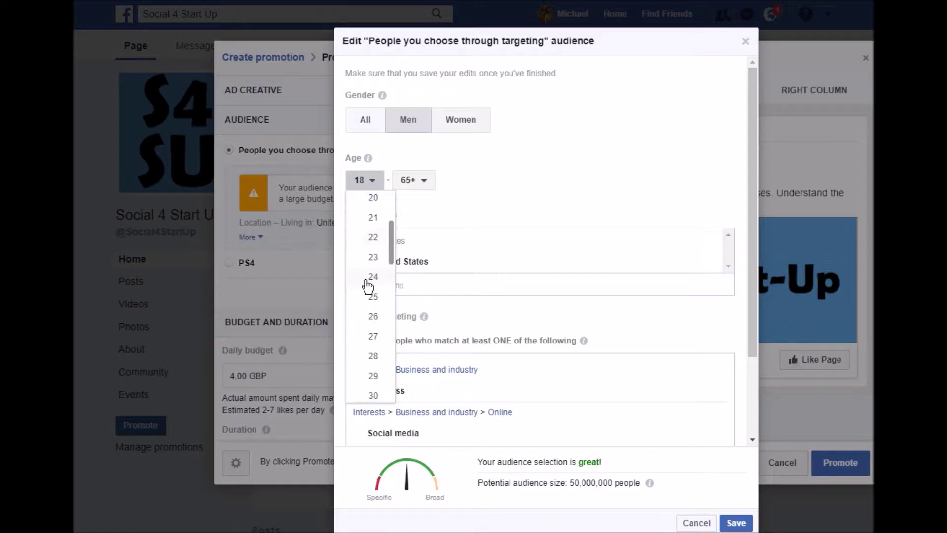
pyautogui.click(372, 297)
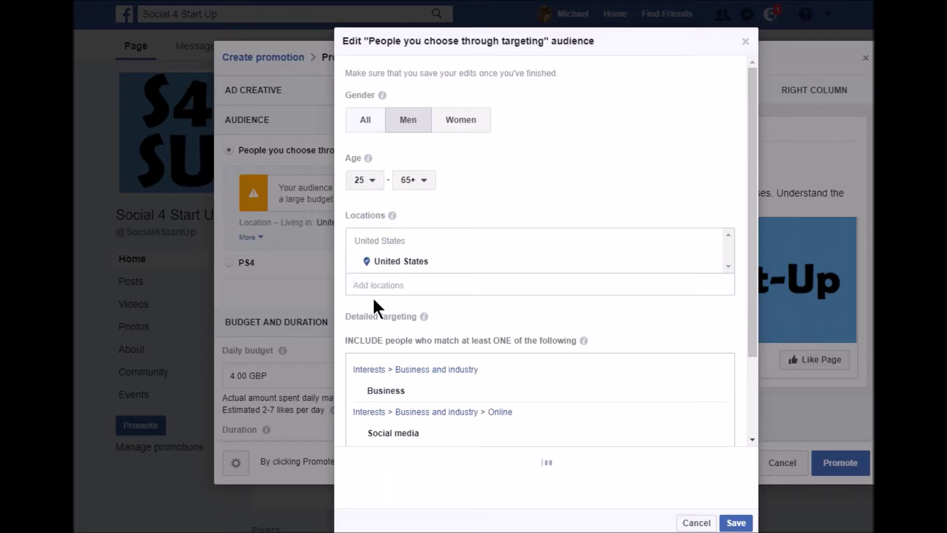
pyautogui.click(433, 184)
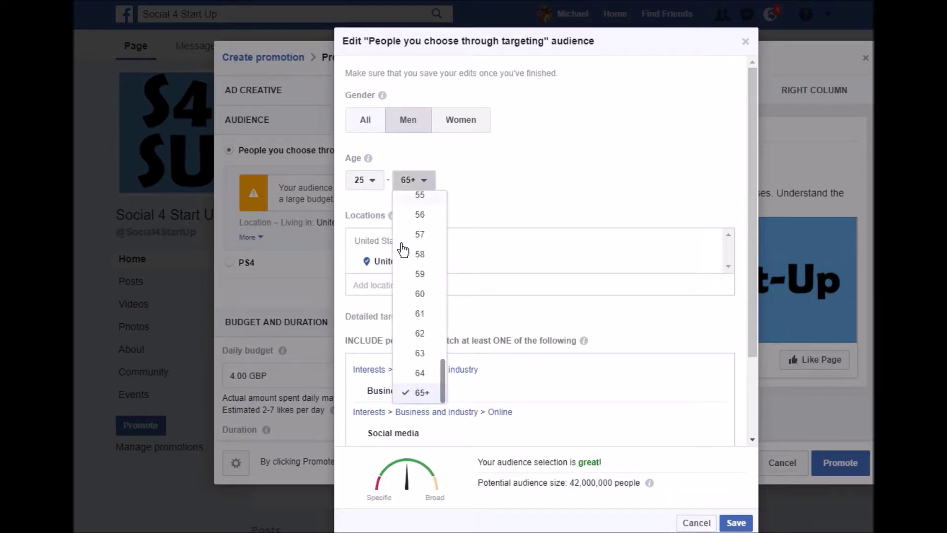
pyautogui.scroll(5, 410, 320)
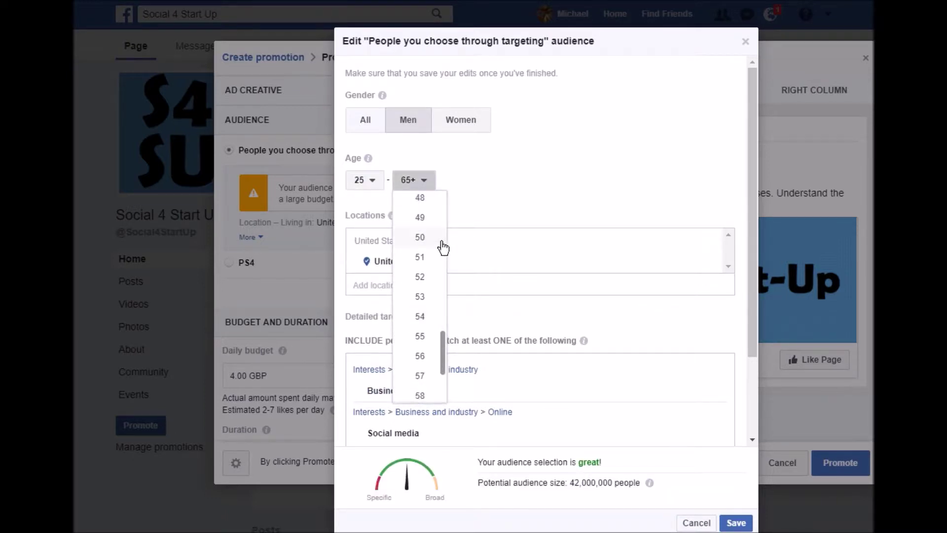
pyautogui.scroll(2, 418, 248)
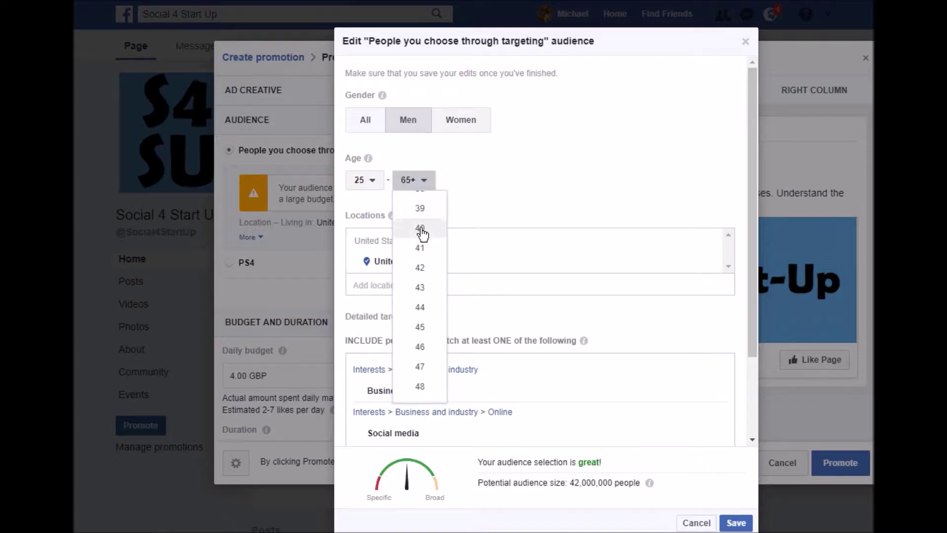
pyautogui.click(422, 226)
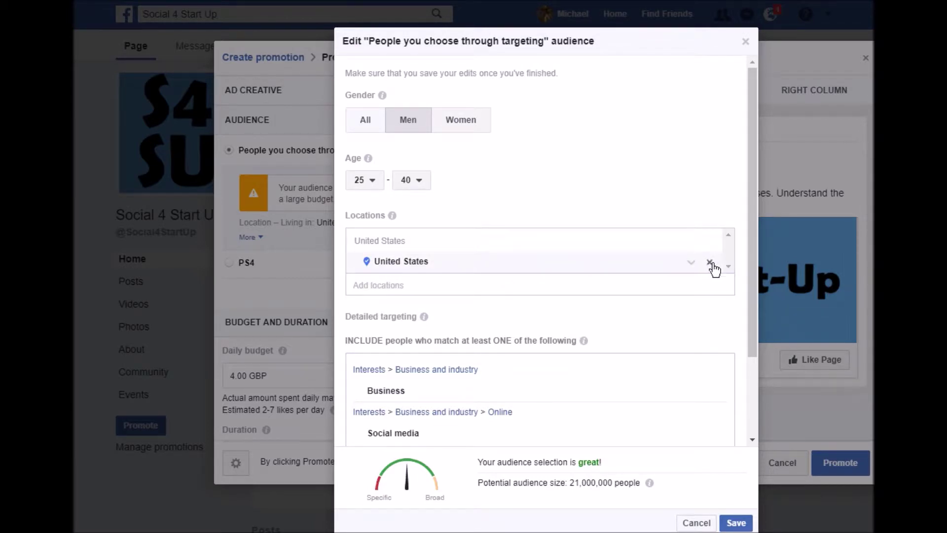
# Step: Replace the United States location with Bedford, Bedfordshire, England, and check its radius options without changing them
pyautogui.click(712, 265)
pyautogui.scroll(-4, 419, 336)
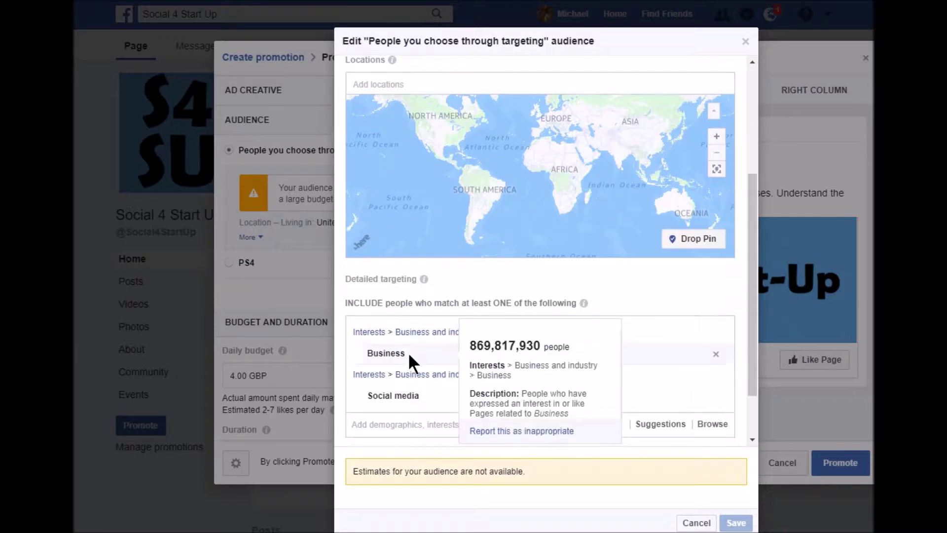
pyautogui.scroll(3, 407, 347)
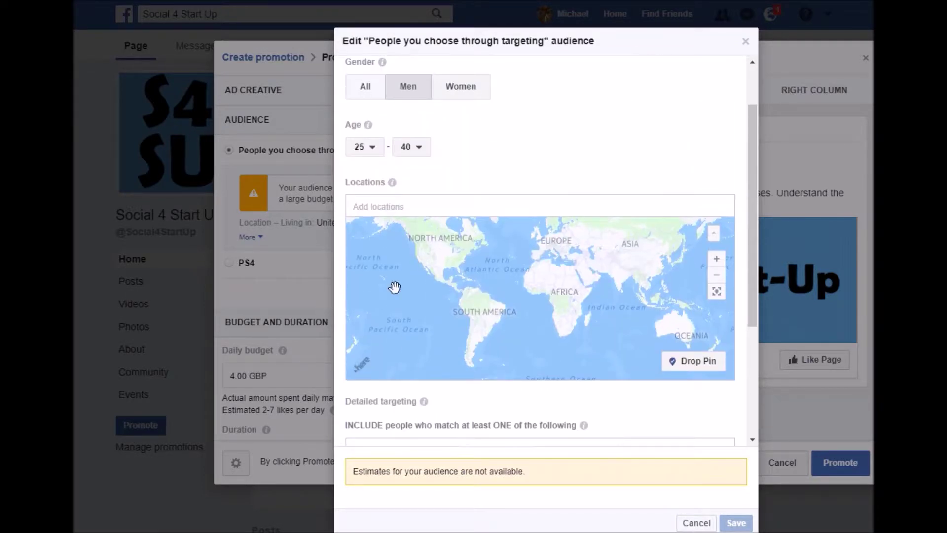
pyautogui.click(387, 207)
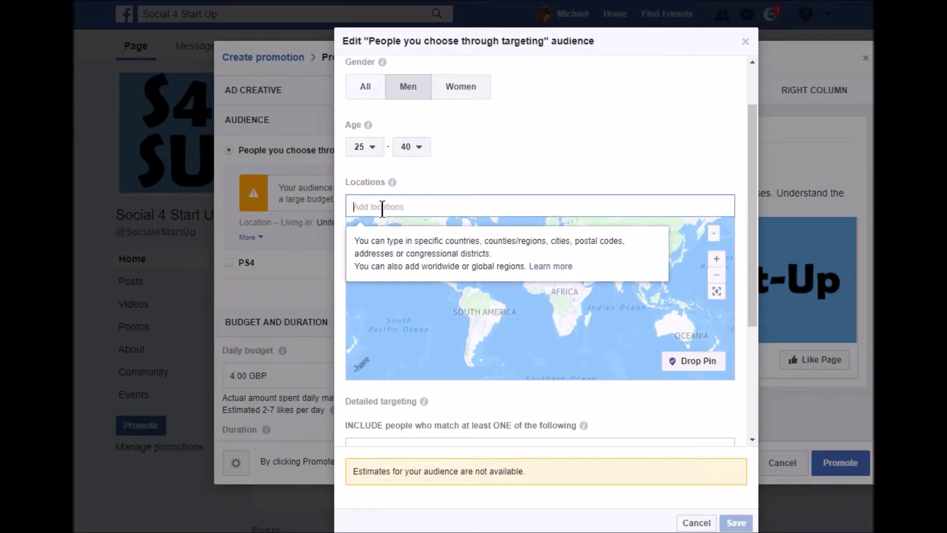
pyautogui.write('bed')
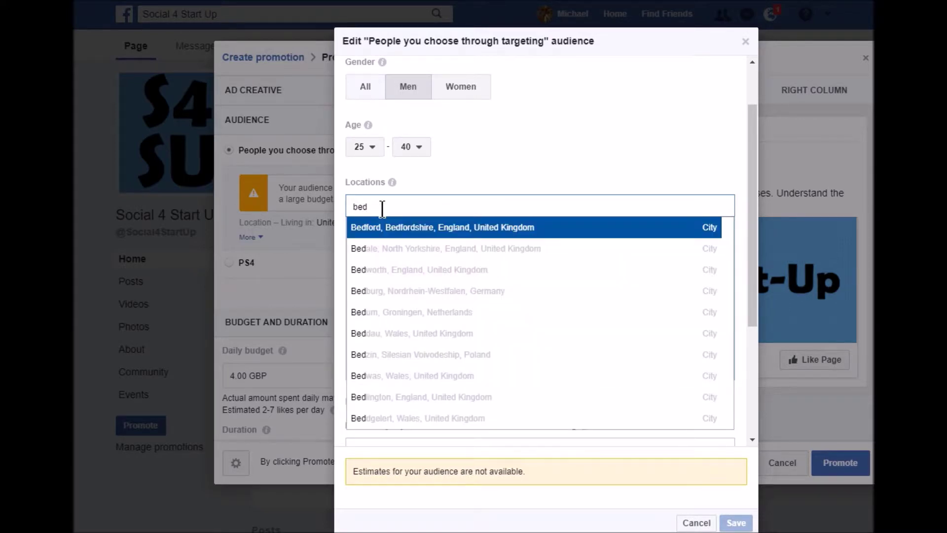
pyautogui.click(400, 235)
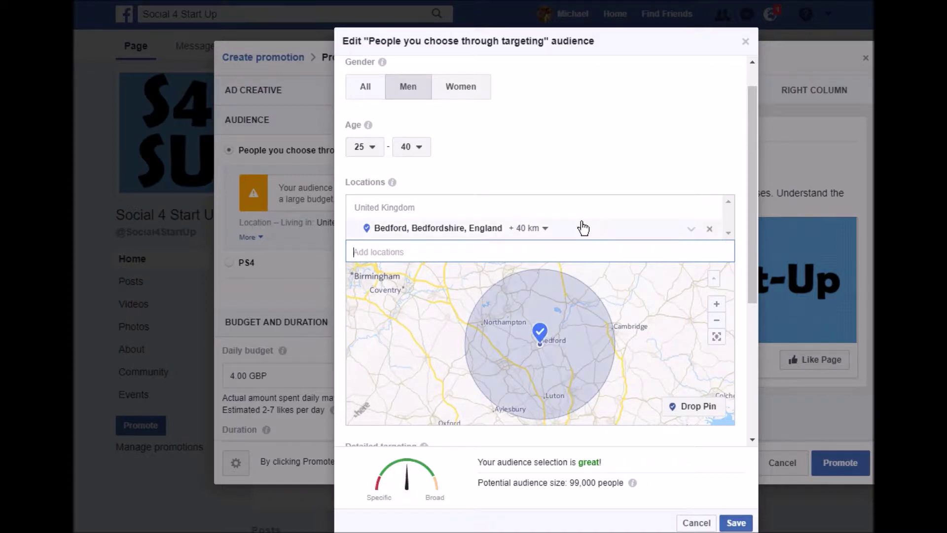
pyautogui.click(545, 228)
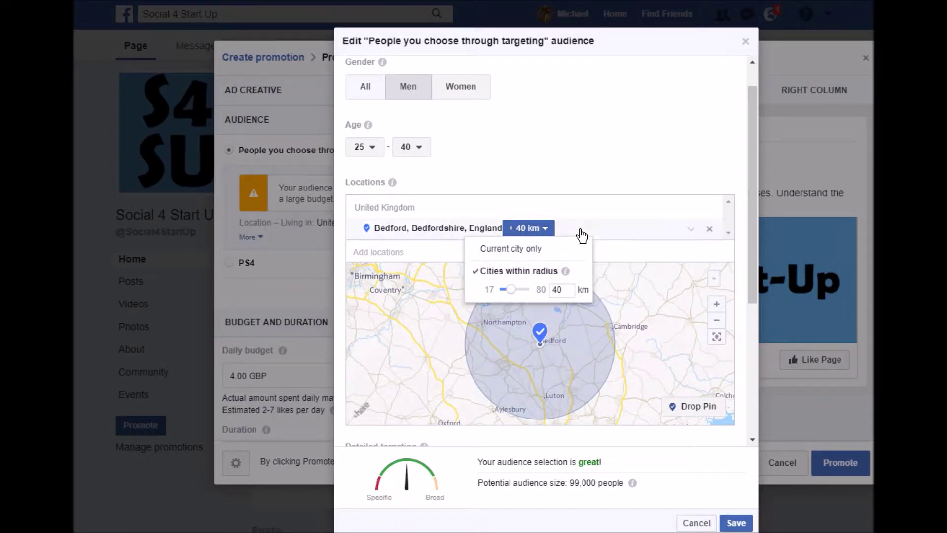
pyautogui.click(655, 236)
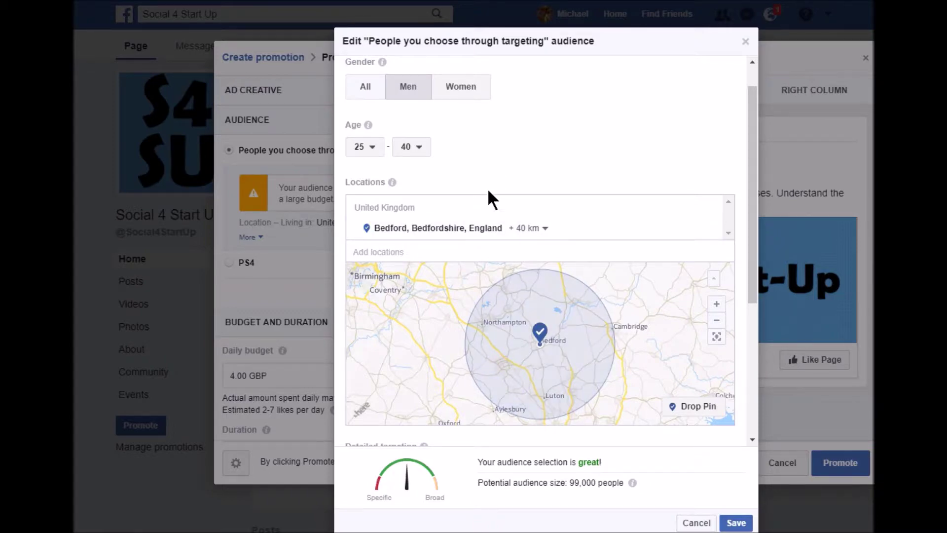
# Step: Search the detailed targeting for "social media" and add the Social media marketing interest to the included audience
pyautogui.scroll(-5, 488, 197)
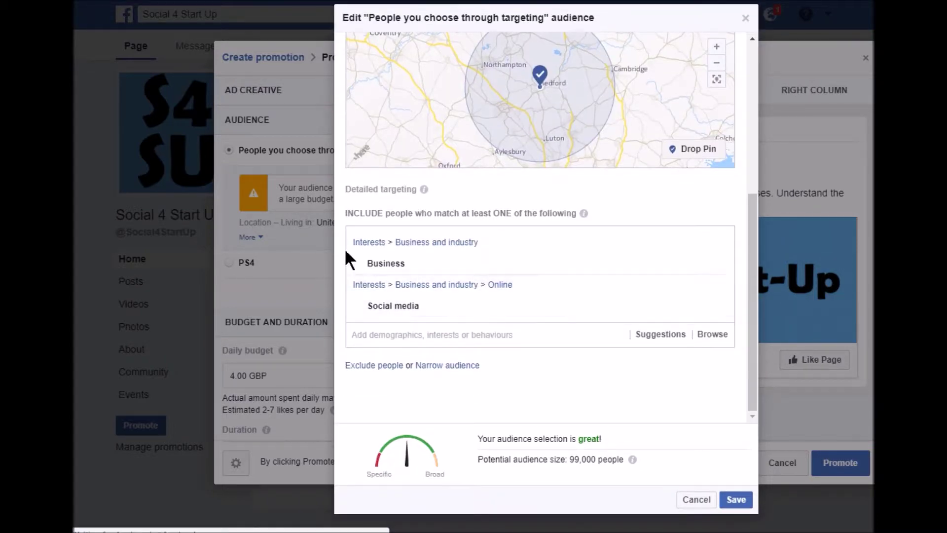
pyautogui.moveTo(403, 266)
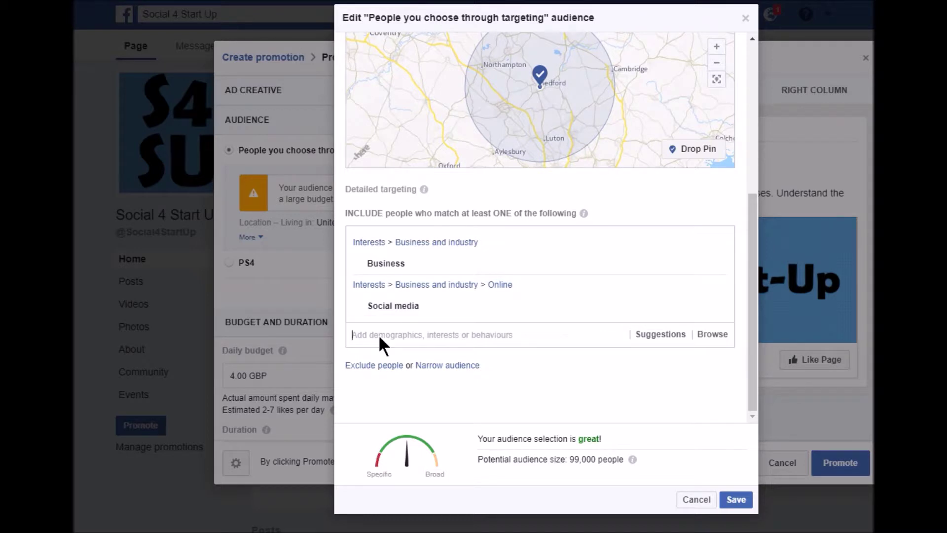
pyautogui.write('social medis')
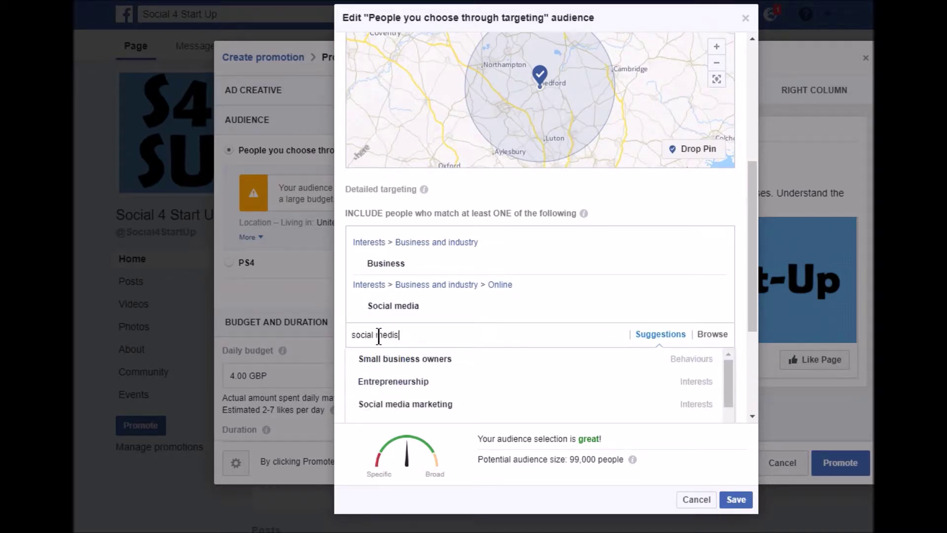
pyautogui.press('BackSpace')
pyautogui.press('BackSpace')
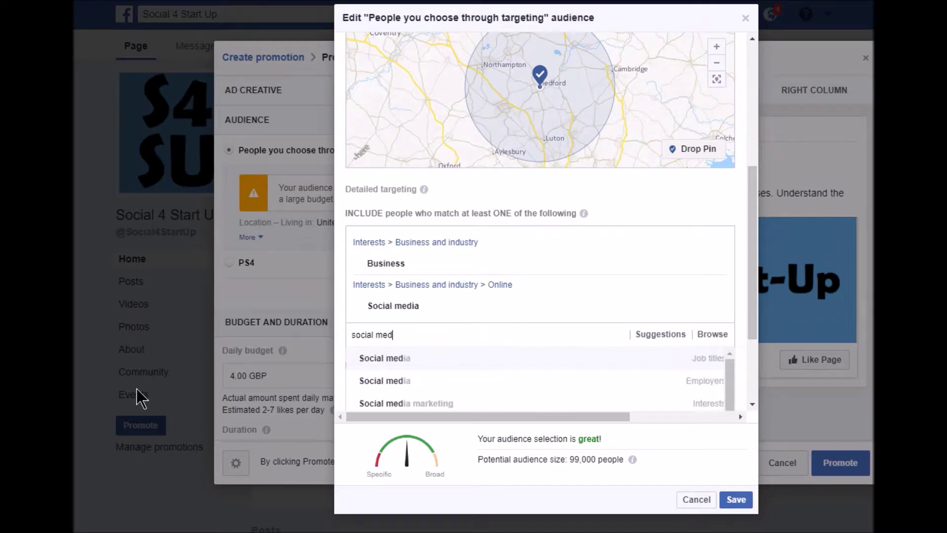
pyautogui.write('ia')
pyautogui.scroll(-1, 435, 365)
pyautogui.scroll(1, 435, 365)
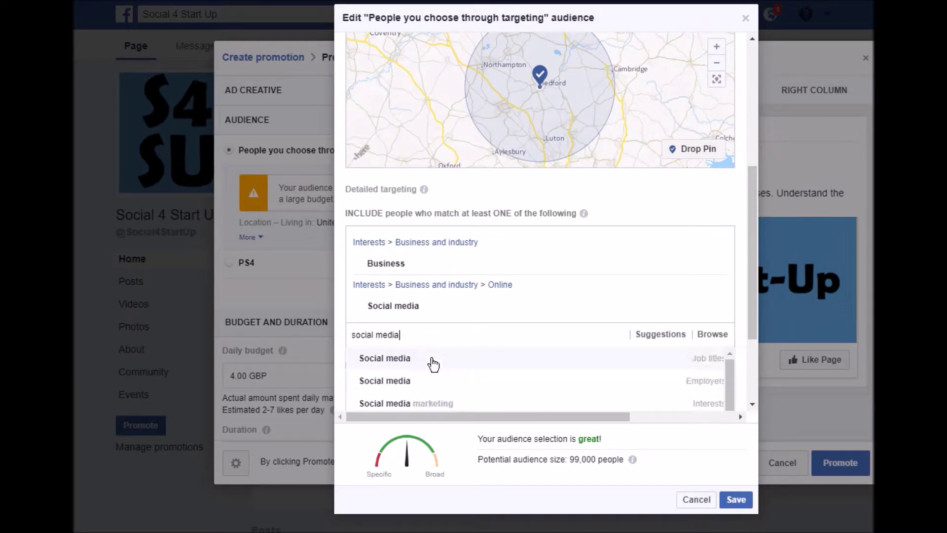
pyautogui.click(404, 404)
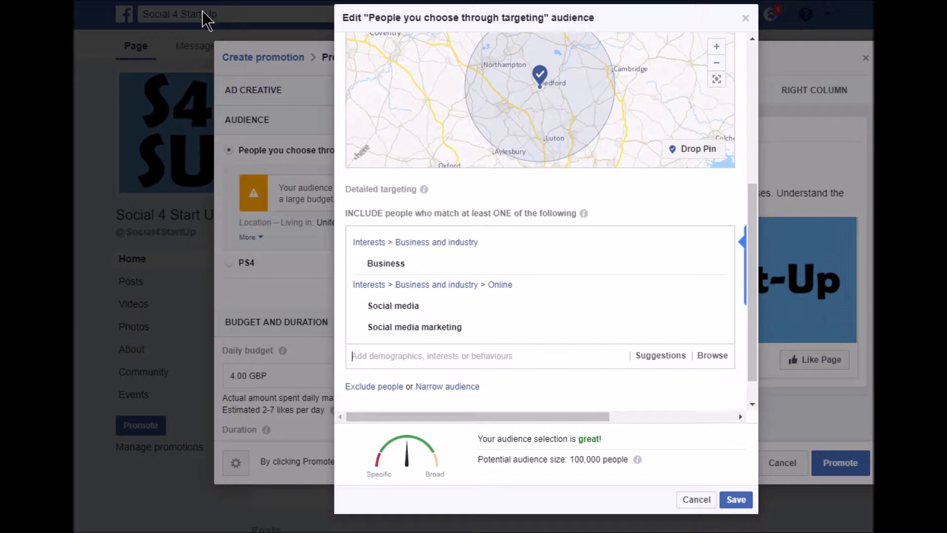
# Step: Review the audience's gender, age, location and interest settings and its potential size, and save the edited audience
pyautogui.scroll(6, 482, 148)
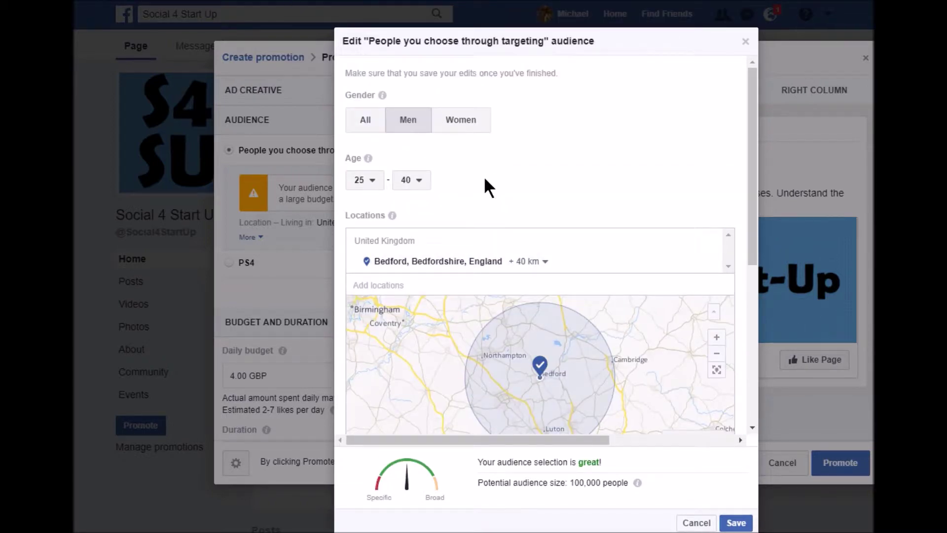
pyautogui.scroll(-5, 539, 210)
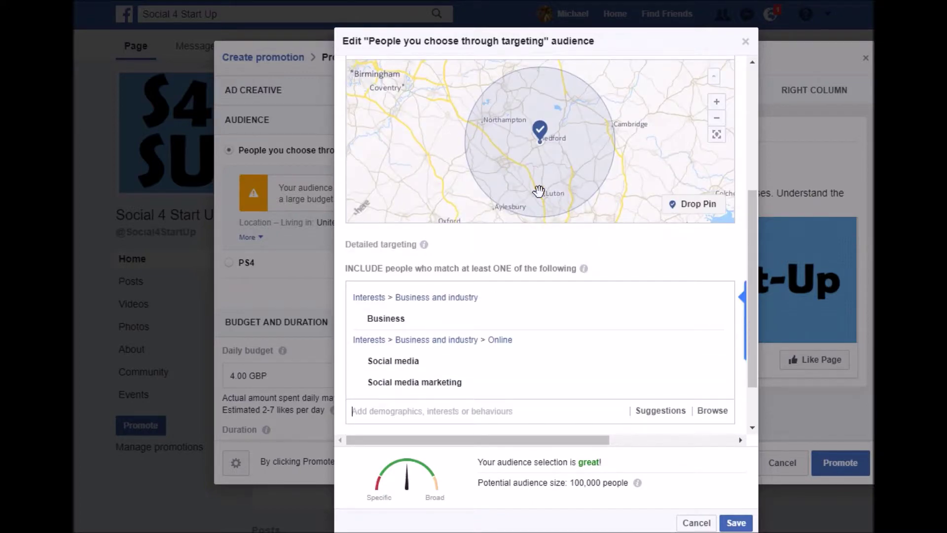
pyautogui.scroll(-3, 538, 191)
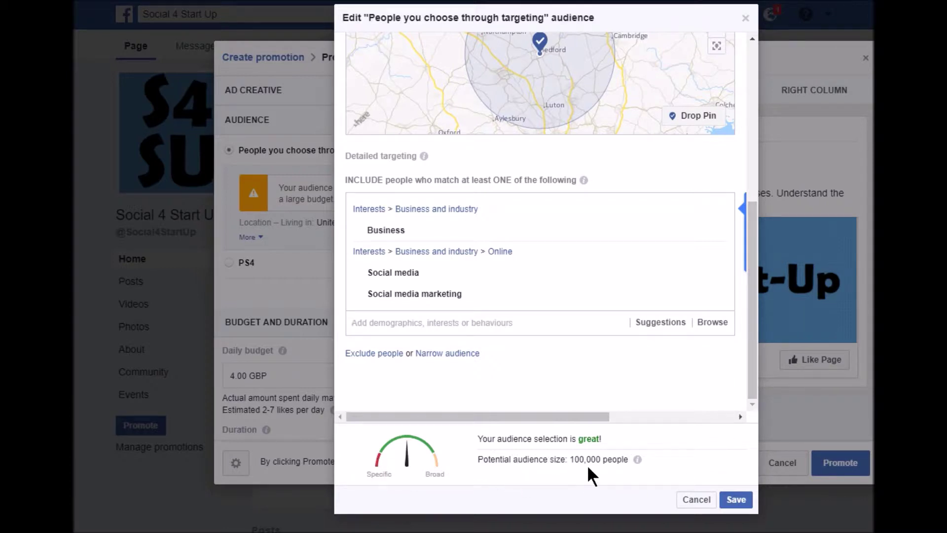
pyautogui.click(637, 459)
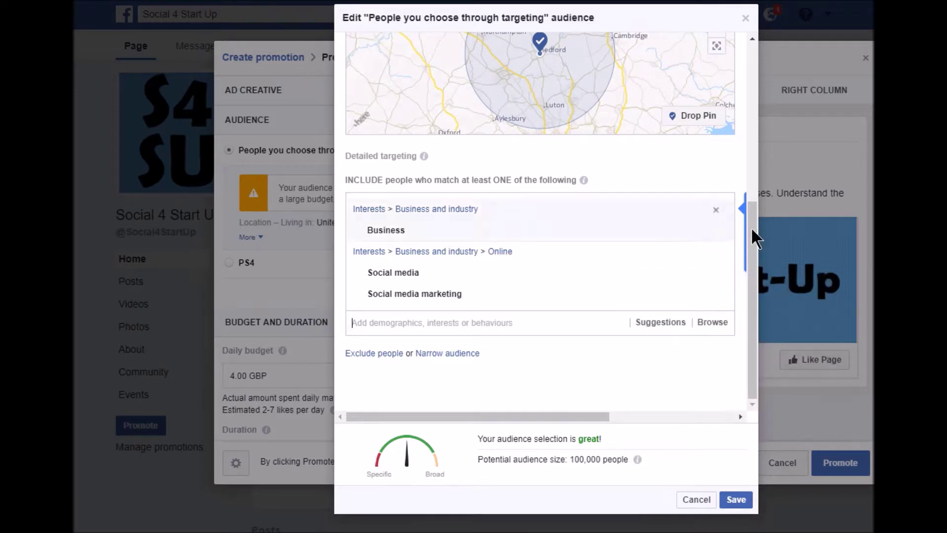
pyautogui.moveTo(681, 282)
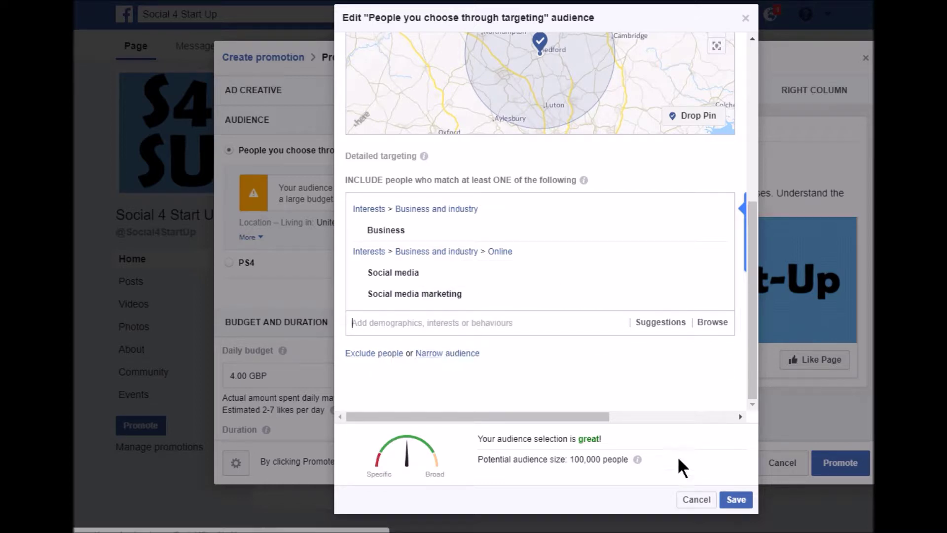
pyautogui.click(736, 501)
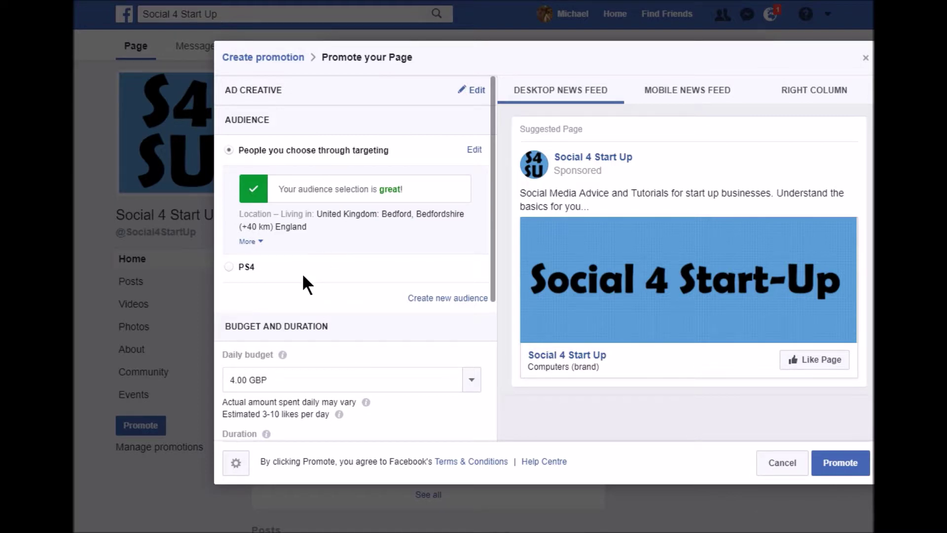
# Step: Set the promotion's daily budget to a custom amount of 12.00 GBP
pyautogui.scroll(-4, 302, 276)
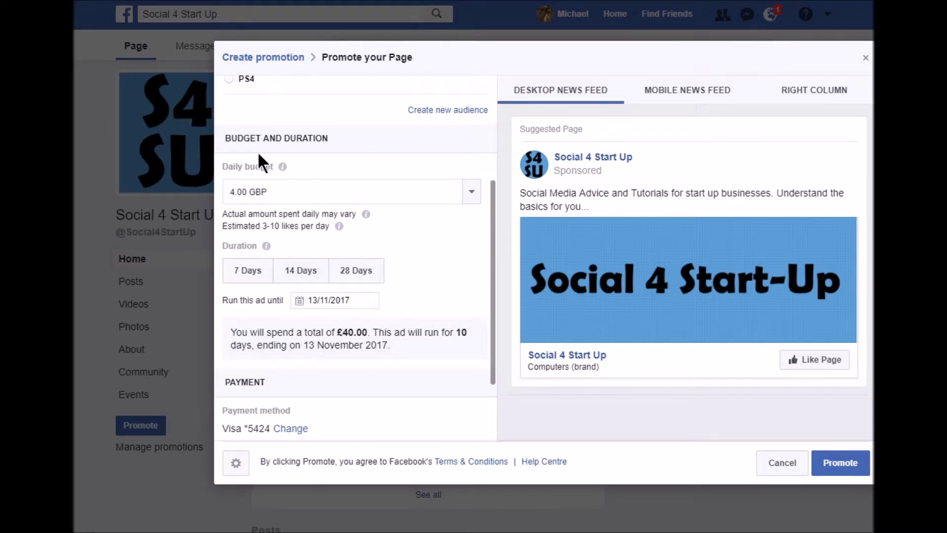
pyautogui.scroll(-1, 259, 163)
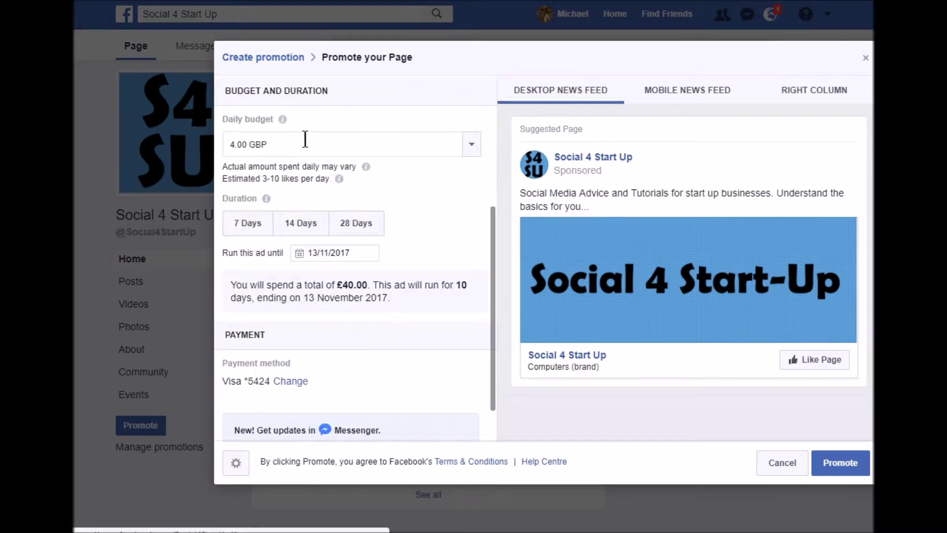
pyautogui.click(470, 140)
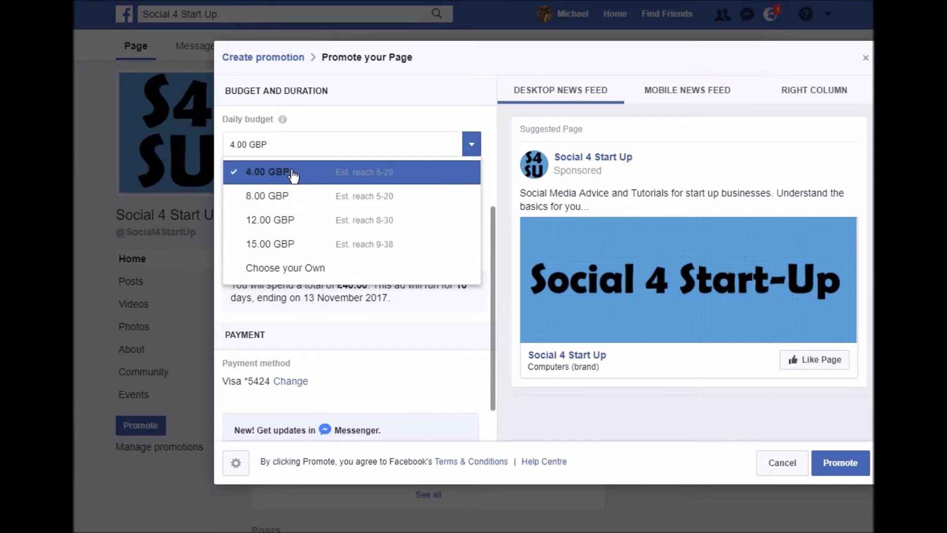
pyautogui.click(280, 269)
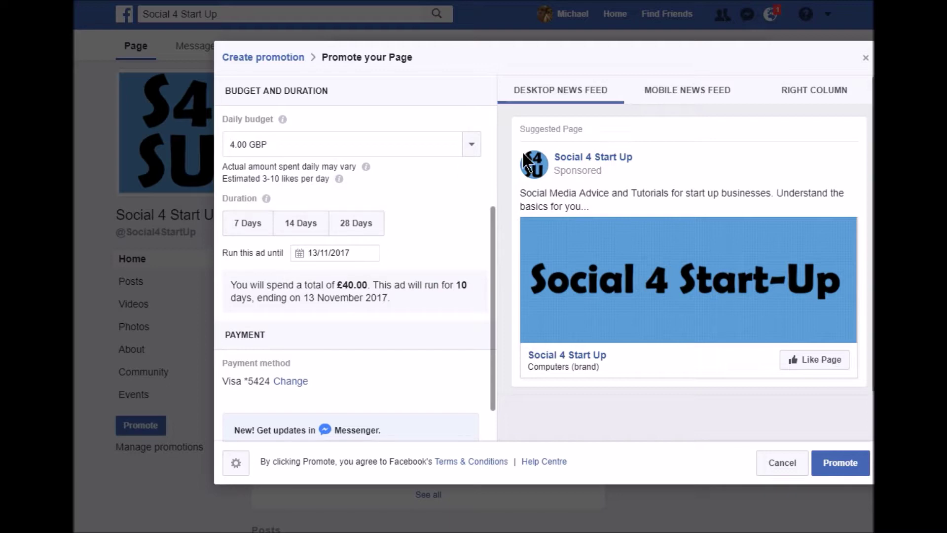
pyautogui.click(472, 145)
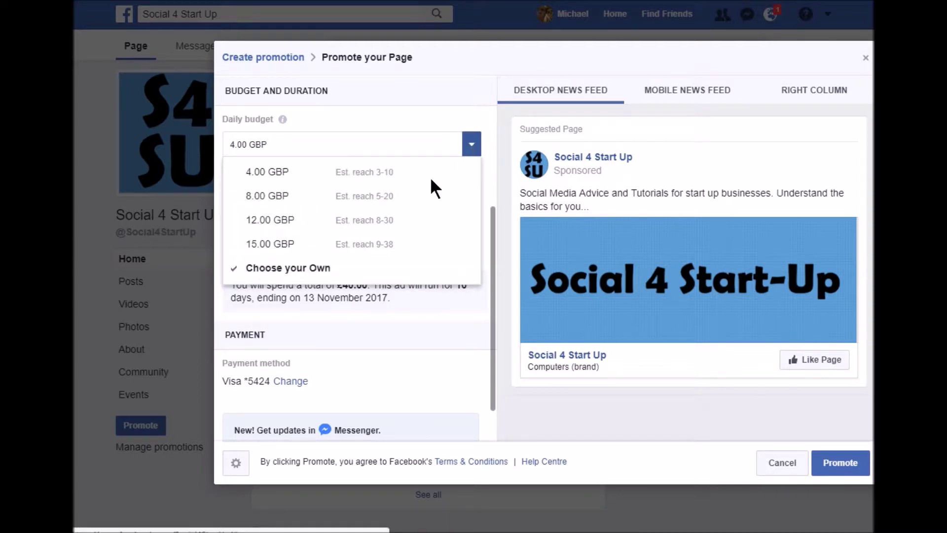
pyautogui.click(389, 144)
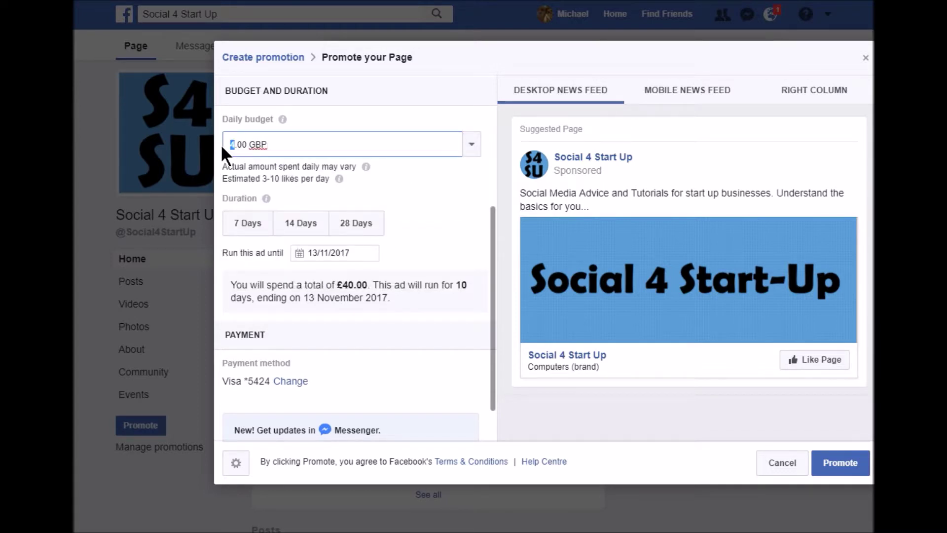
pyautogui.write('12')
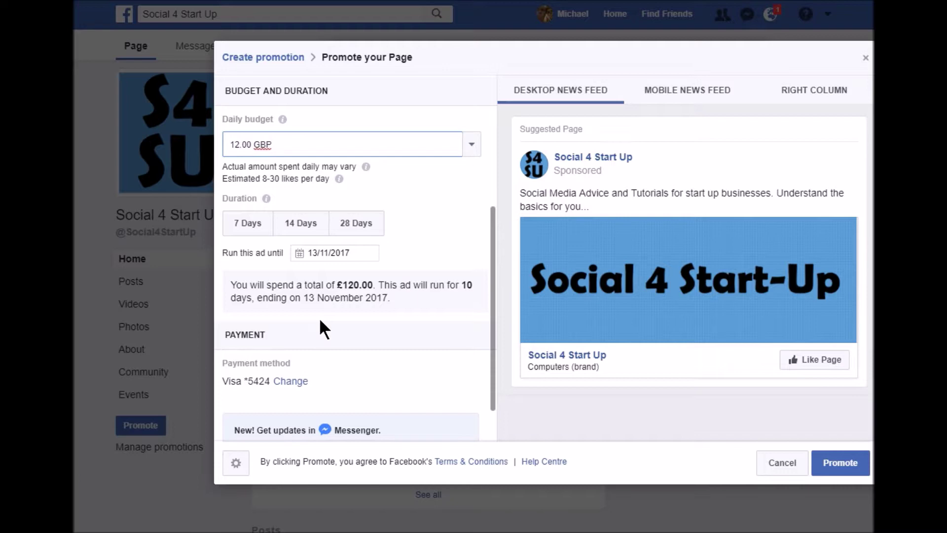
# Step: Try the 28-day and 14-day durations, and set the ad to run until 4/11/2017
pyautogui.click(338, 231)
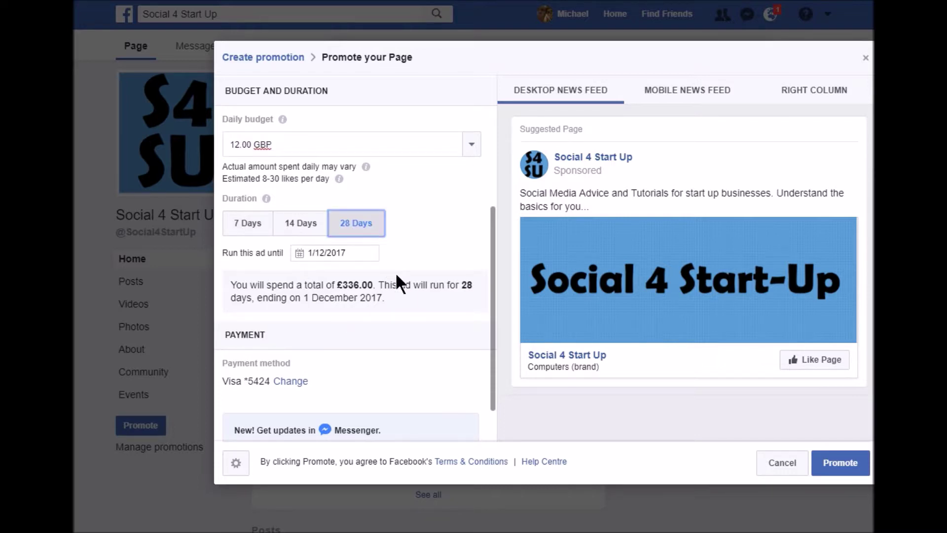
pyautogui.click(295, 226)
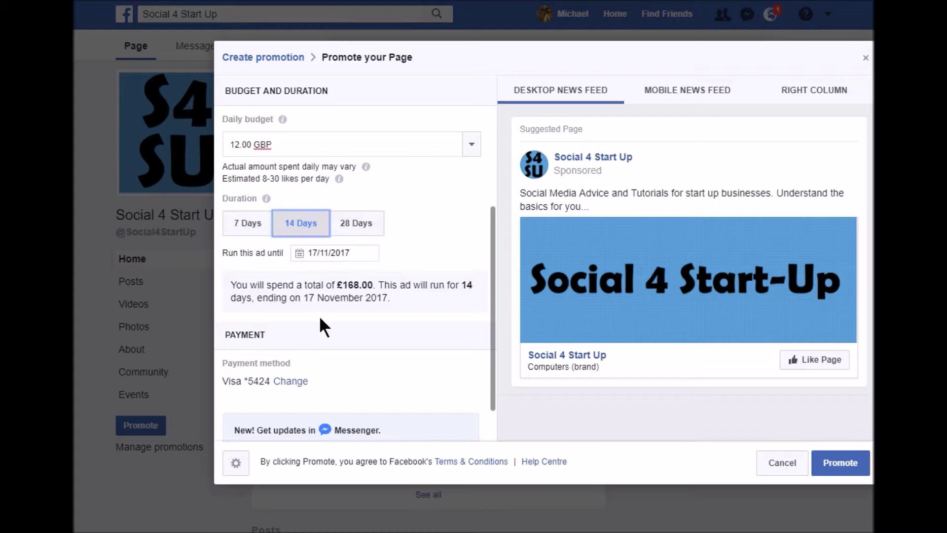
pyautogui.click(301, 252)
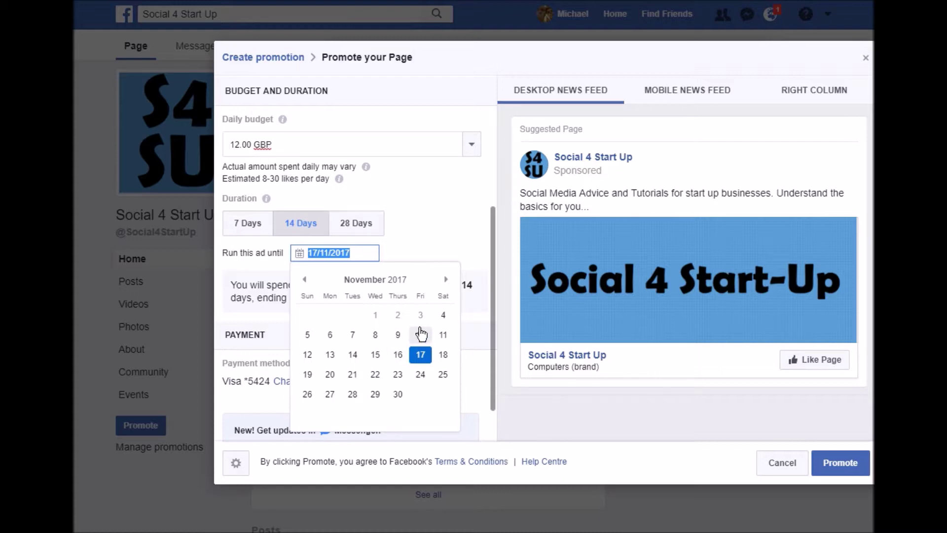
pyautogui.click(445, 315)
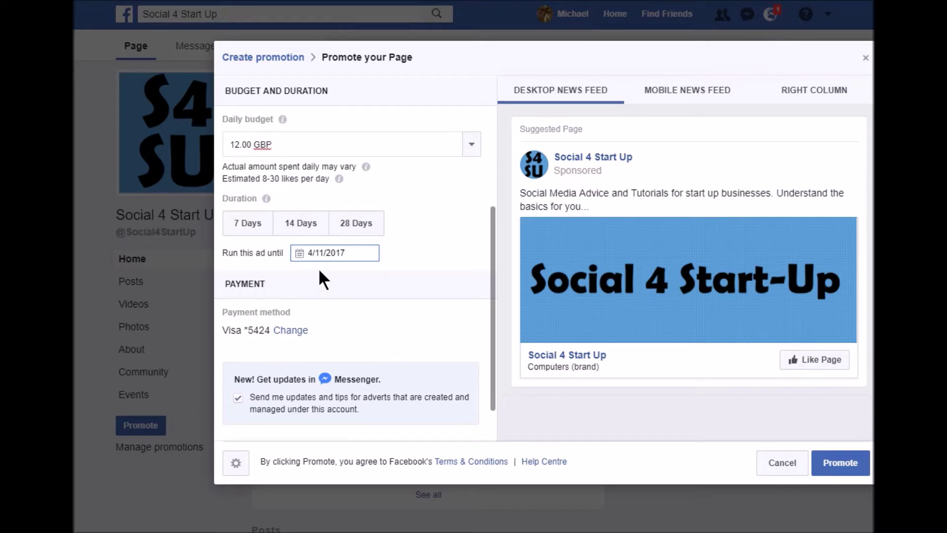
# Step: Review the Page promotion's audience, budget, payment settings and ad preview, and close the promotion without publishing it
pyautogui.scroll(-1, 321, 276)
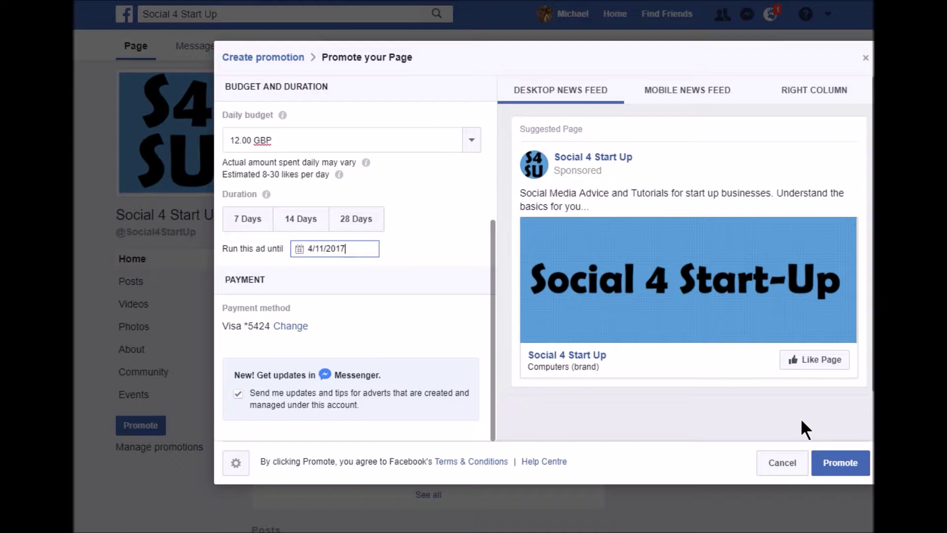
pyautogui.scroll(5, 341, 291)
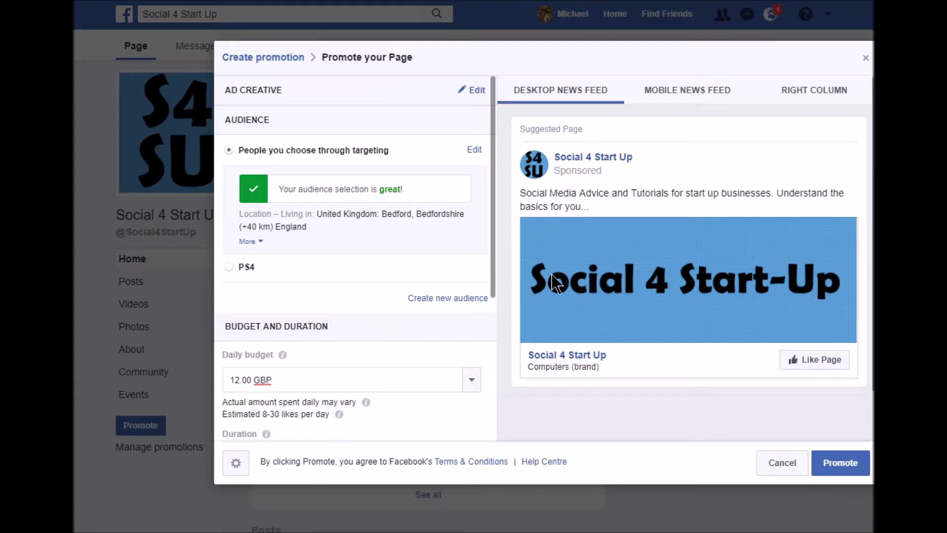
pyautogui.scroll(-1, 565, 273)
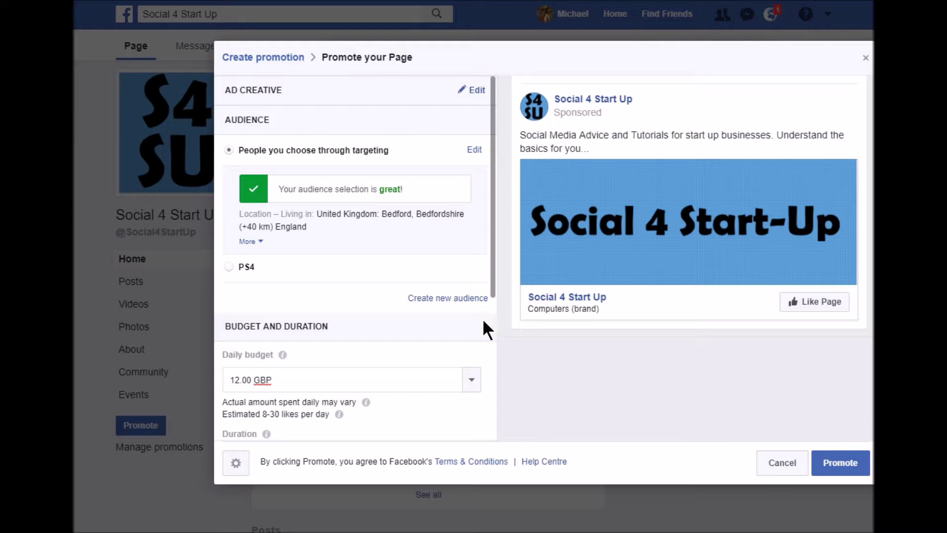
pyautogui.scroll(-5, 484, 322)
pyautogui.scroll(5, 483, 326)
pyautogui.click(867, 63)
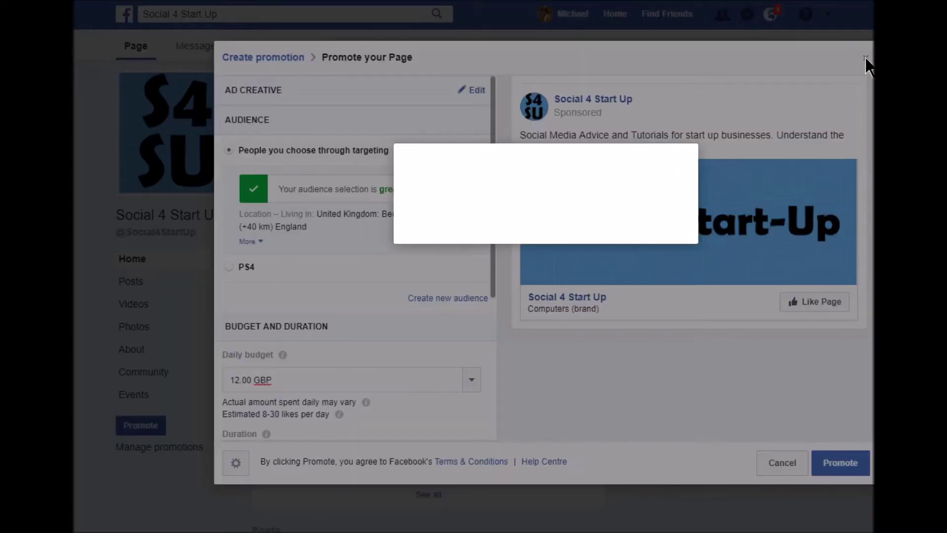
pyautogui.click(656, 234)
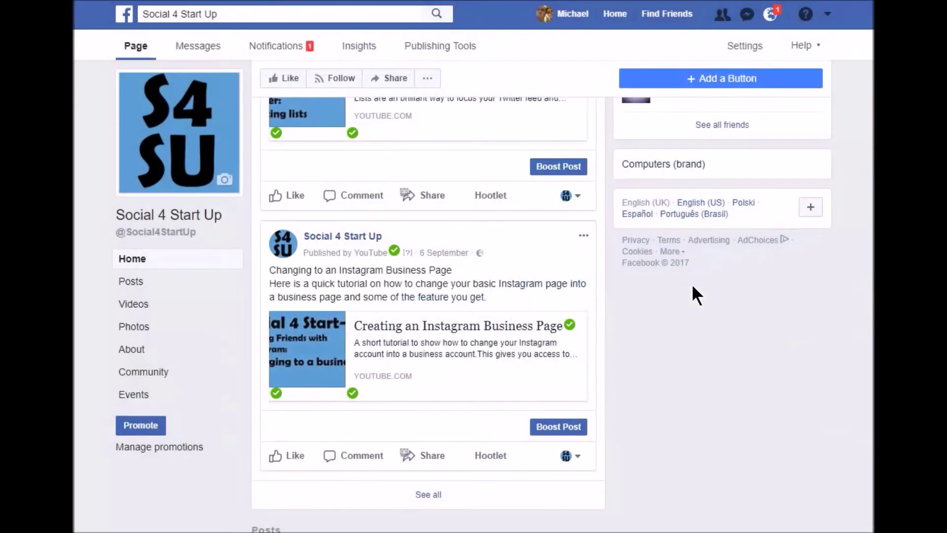
pyautogui.click(136, 429)
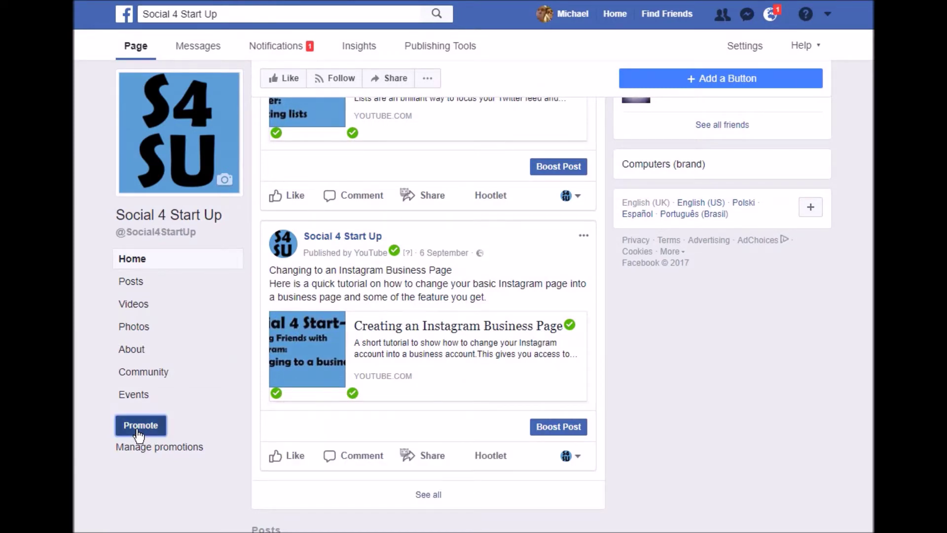
pyautogui.scroll(-2, 543, 205)
pyautogui.scroll(-1, 544, 208)
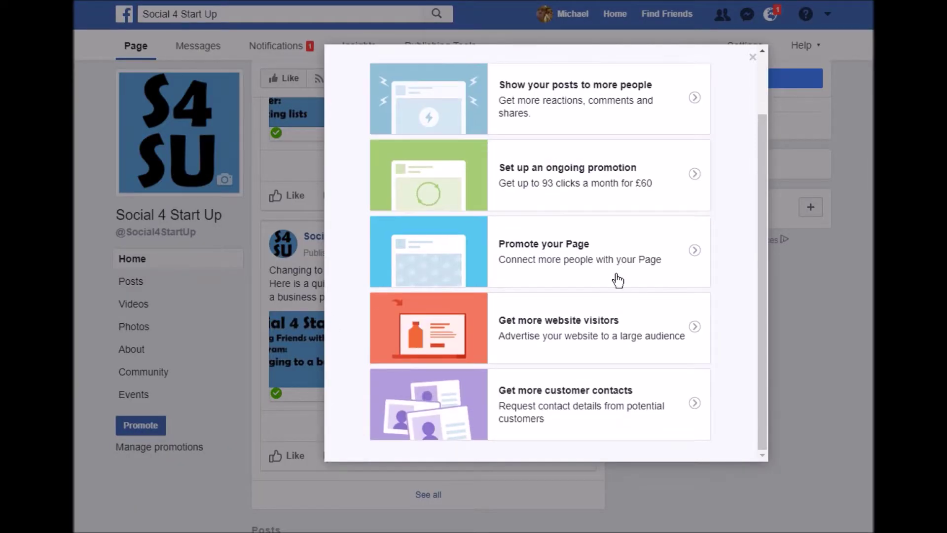
pyautogui.click(574, 329)
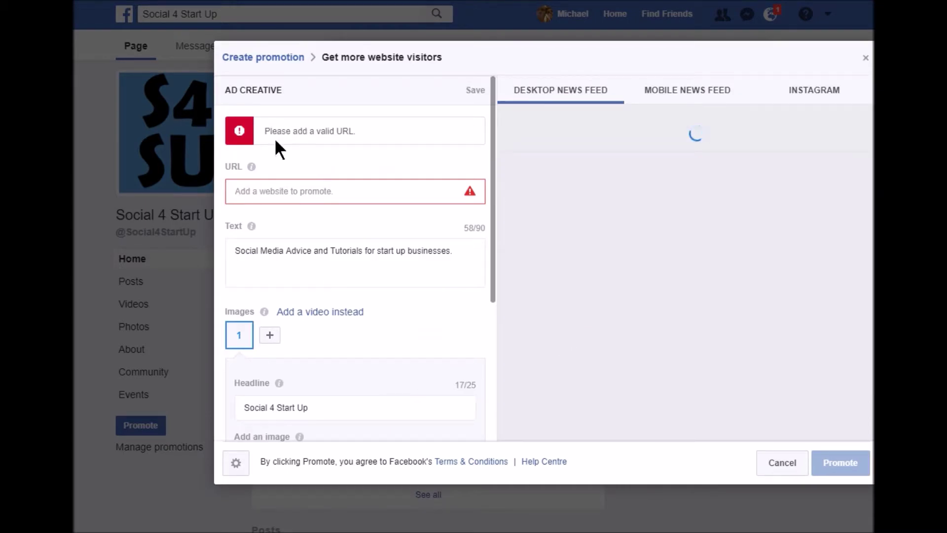
pyautogui.click(280, 192)
pyautogui.write('www.ps')
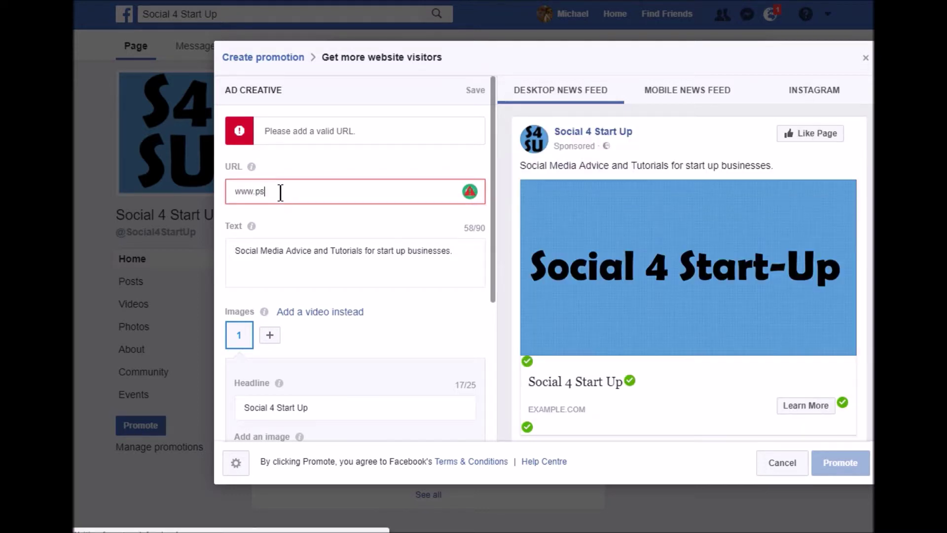
pyautogui.write('-phiar.com/')
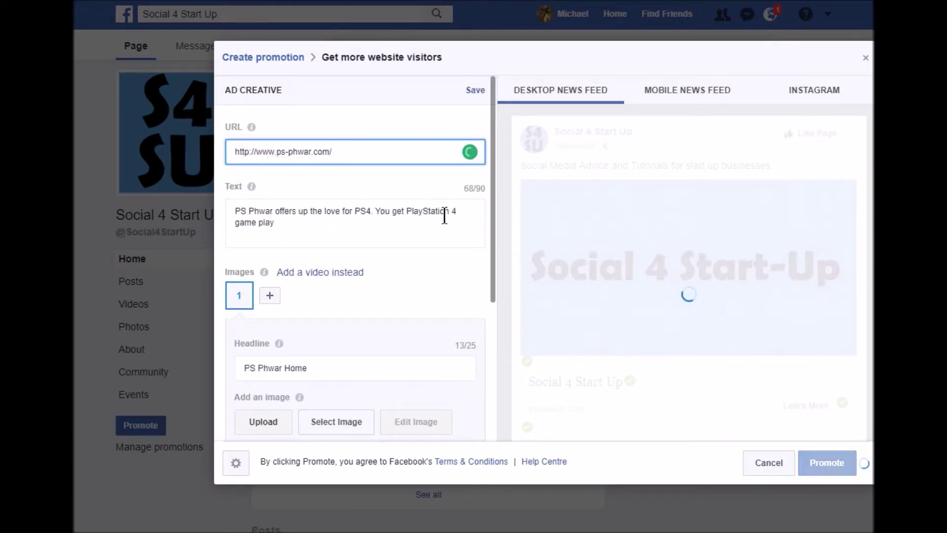
# Step: Examine the website promotion's ad text, headline, image options, call to action and audience settings
pyautogui.moveTo(260, 210); pyautogui.dragTo(232, 209)
pyautogui.moveTo(280, 227); pyautogui.dragTo(236, 211)
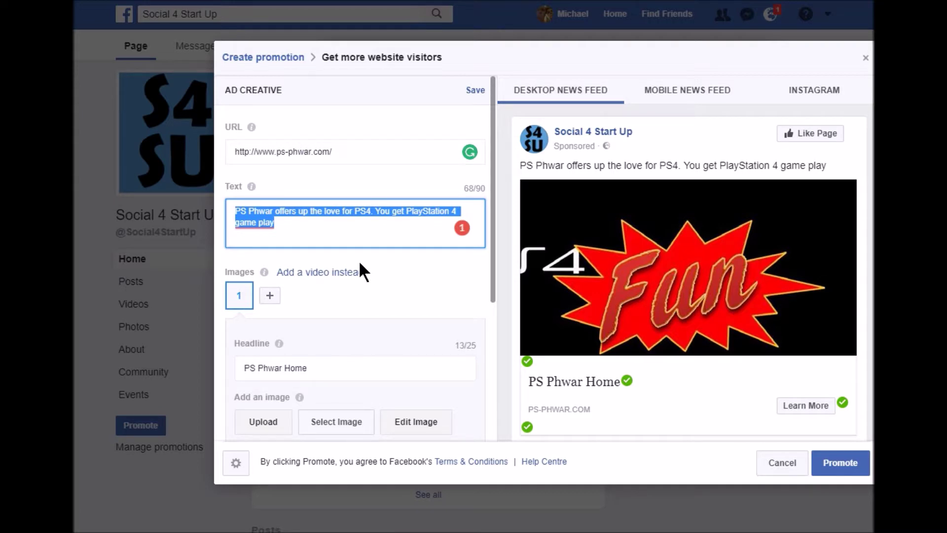
pyautogui.scroll(-2, 359, 263)
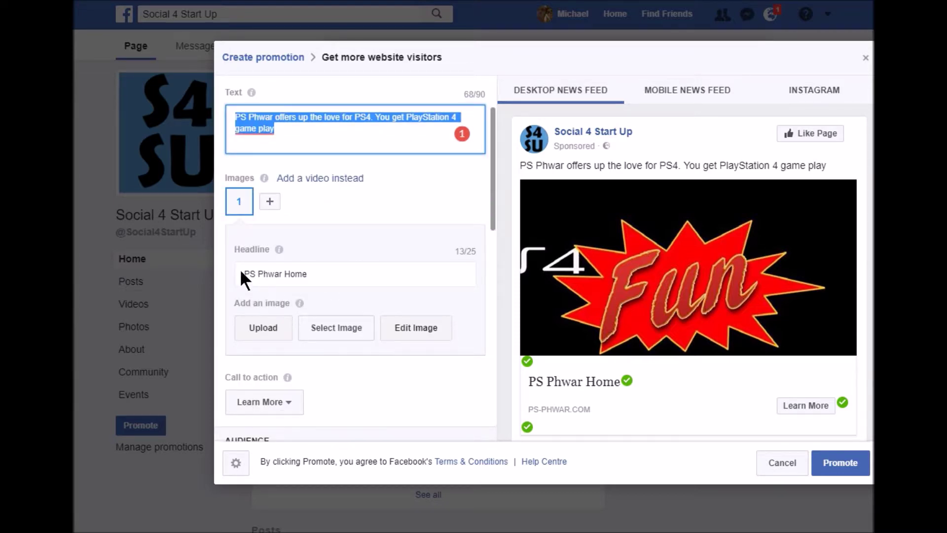
pyautogui.scroll(2, 242, 258)
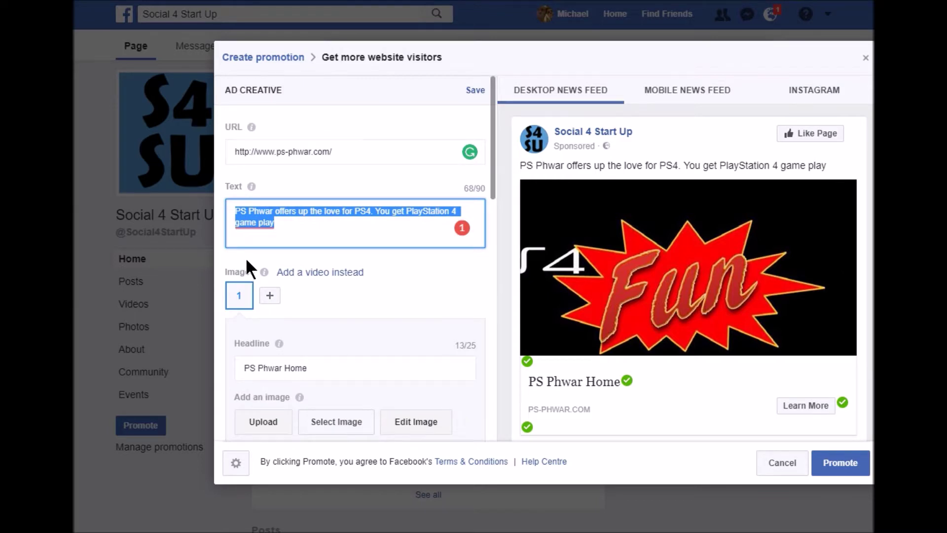
pyautogui.scroll(-6, 245, 257)
pyautogui.scroll(-1, 244, 257)
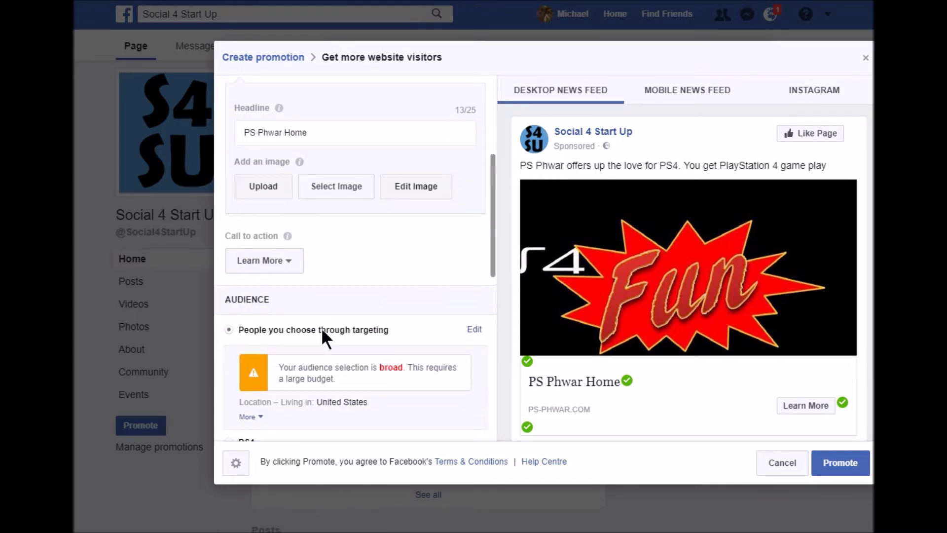
pyautogui.scroll(-3, 329, 333)
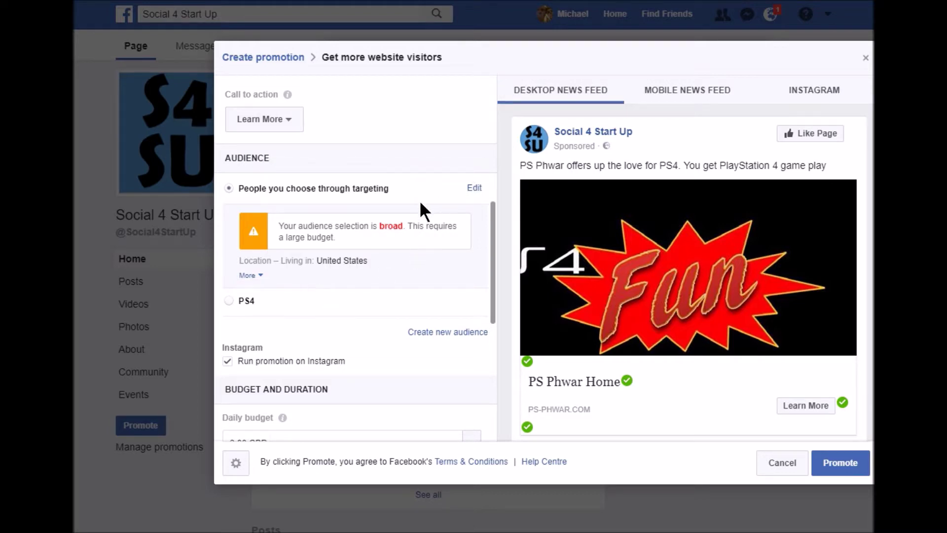
pyautogui.scroll(5, 419, 199)
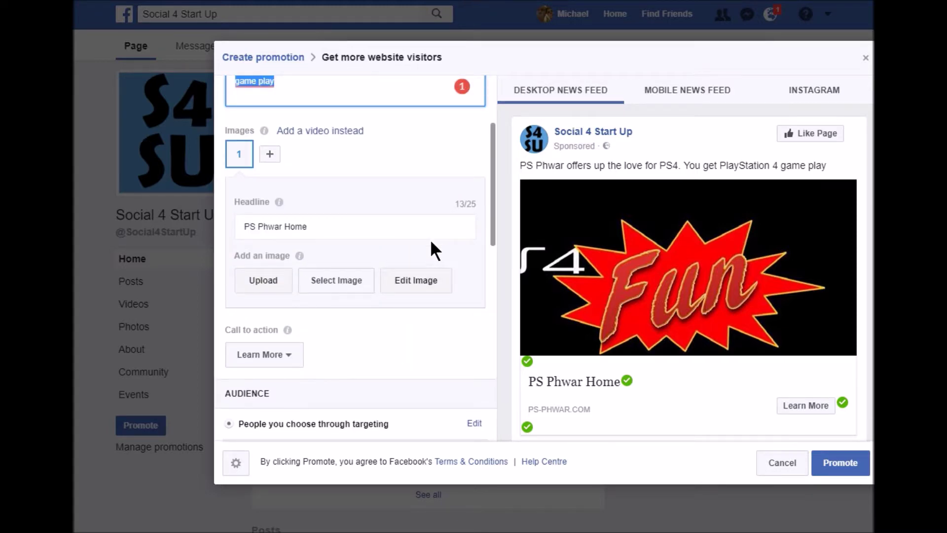
pyautogui.scroll(-5, 430, 247)
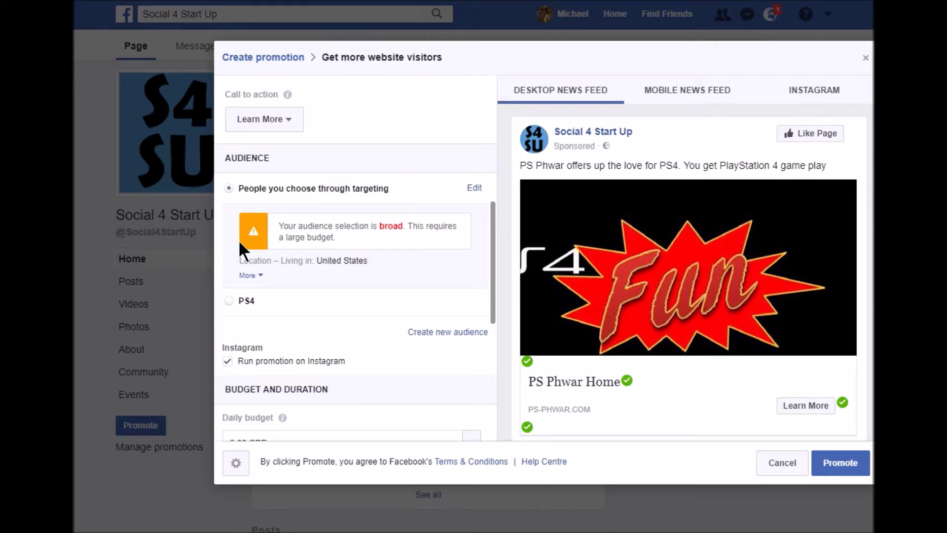
# Step: Examine the website promotion's Instagram option, budget, duration and payment settings, and return to the ad text for another look
pyautogui.scroll(-5, 238, 238)
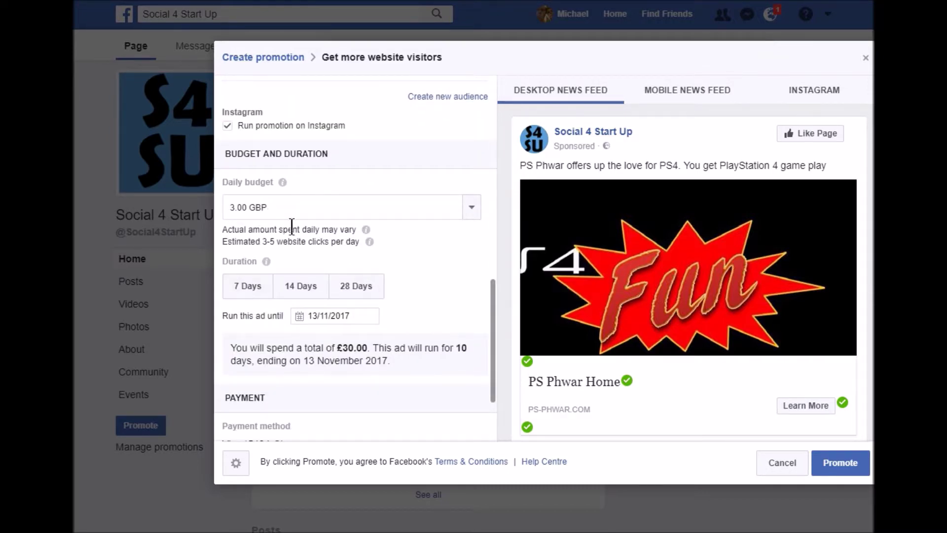
pyautogui.moveTo(365, 231)
pyautogui.scroll(-3, 252, 372)
pyautogui.scroll(6, 363, 375)
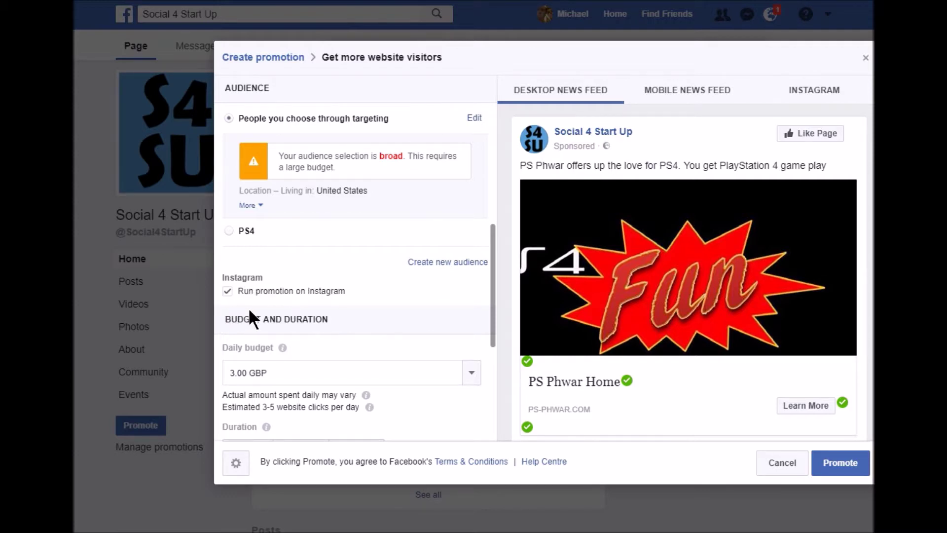
pyautogui.scroll(1, 248, 307)
pyautogui.scroll(-7, 266, 307)
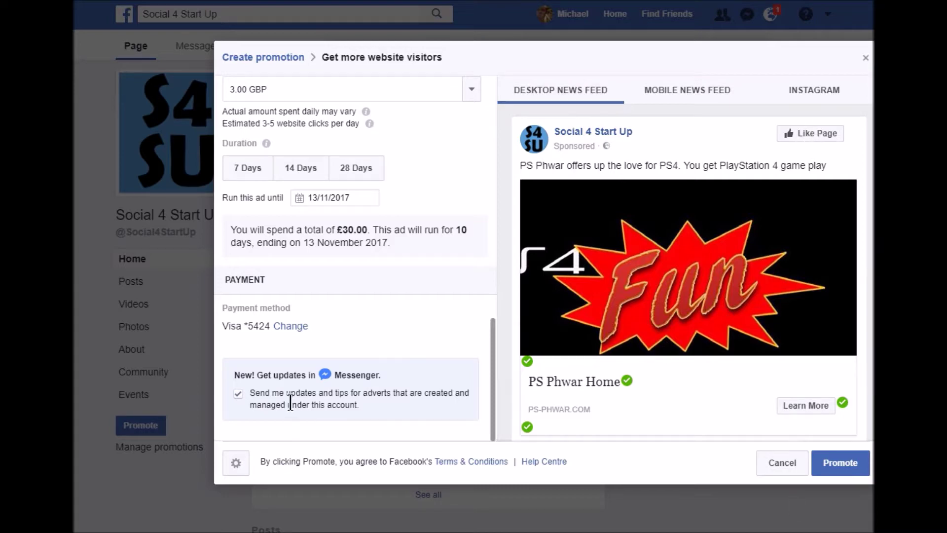
pyautogui.scroll(7, 296, 402)
pyautogui.scroll(-4, 291, 320)
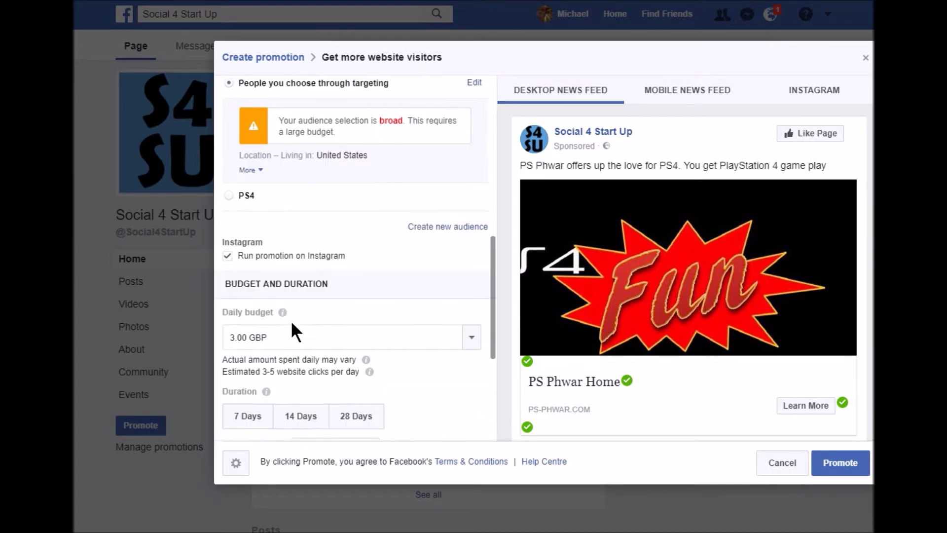
pyautogui.scroll(5, 297, 338)
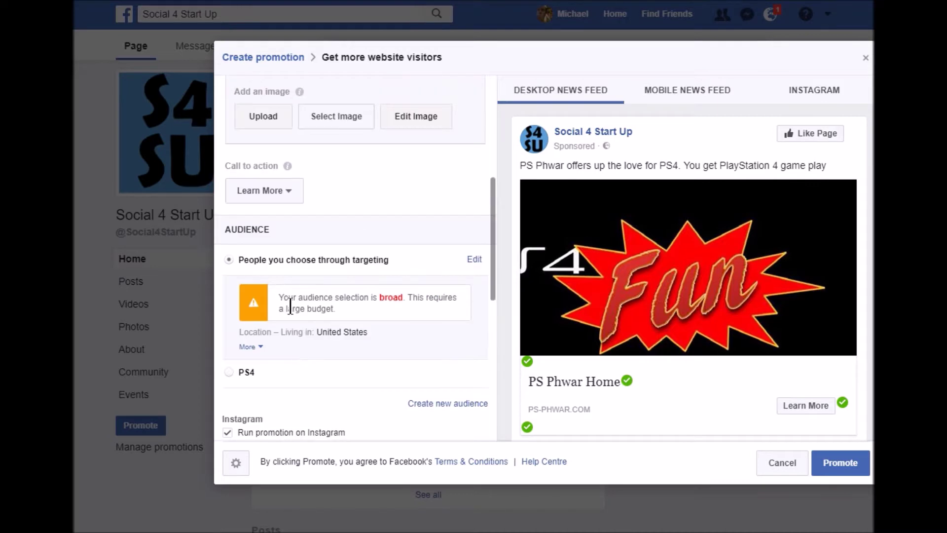
pyautogui.scroll(-1, 289, 220)
pyautogui.scroll(6, 288, 217)
pyautogui.tripleClick(289, 217)
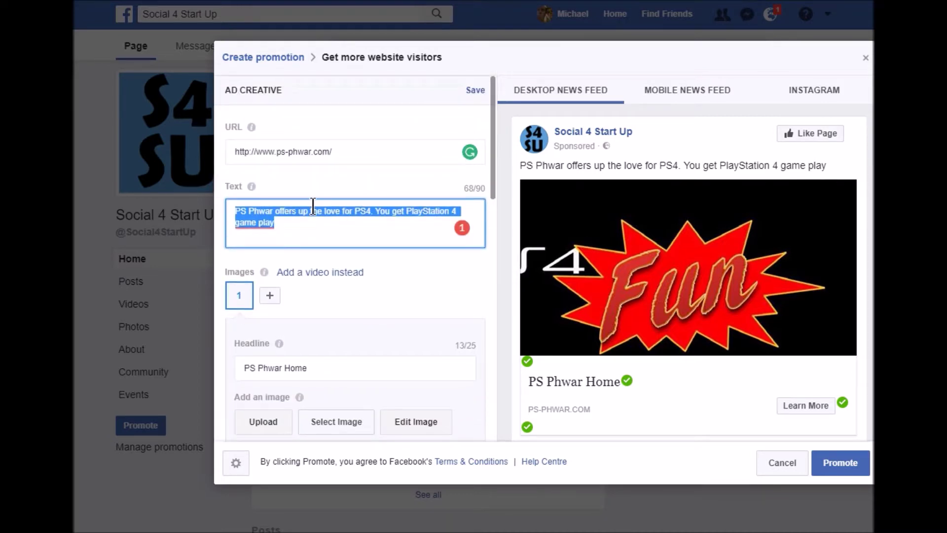
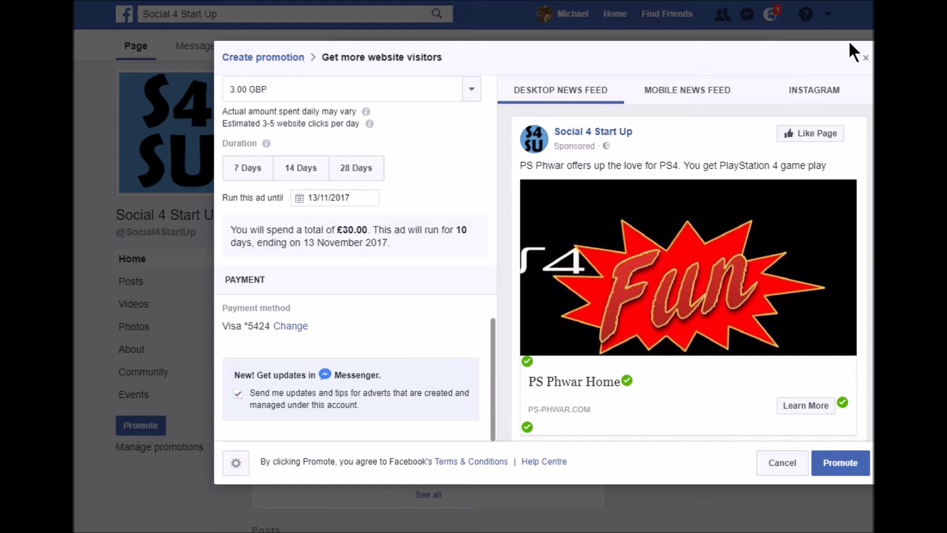
# Step: Cancel the website visitors promotion without publishing it, and open the boost settings for the "Changing to an Instagram Business Page" post
pyautogui.click(865, 58)
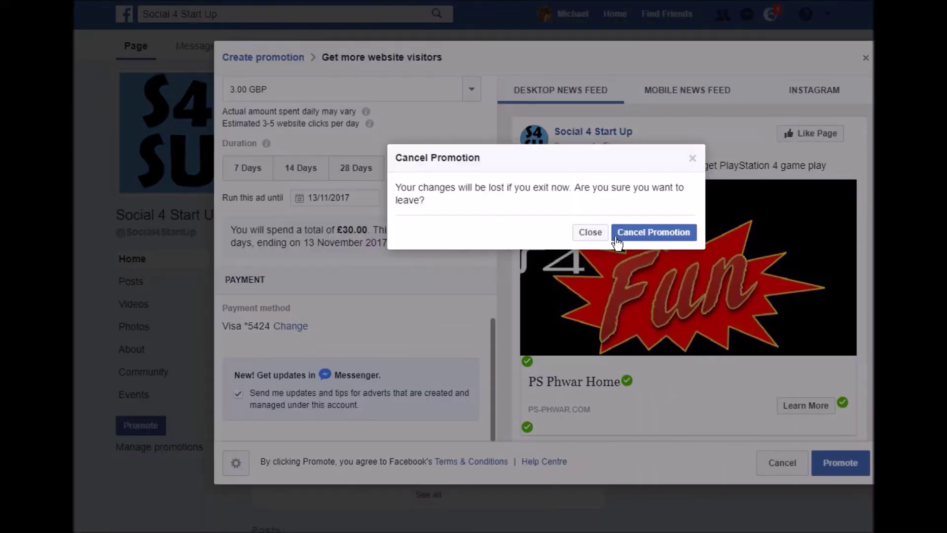
pyautogui.click(652, 236)
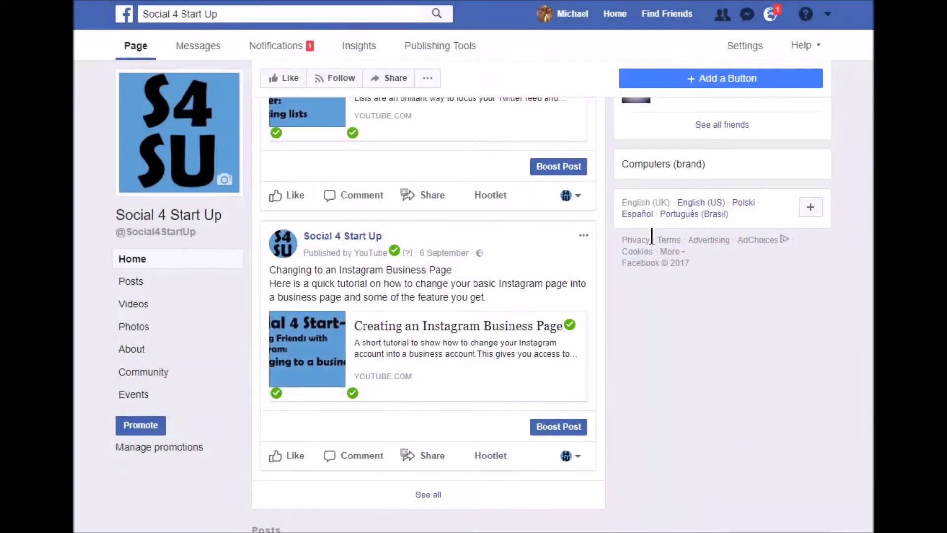
pyautogui.scroll(-3, 535, 284)
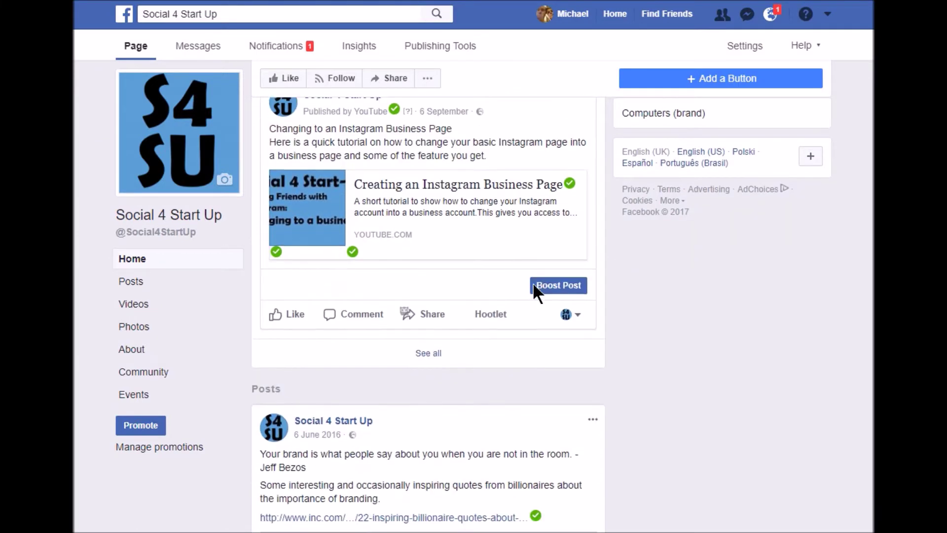
pyautogui.scroll(4, 556, 295)
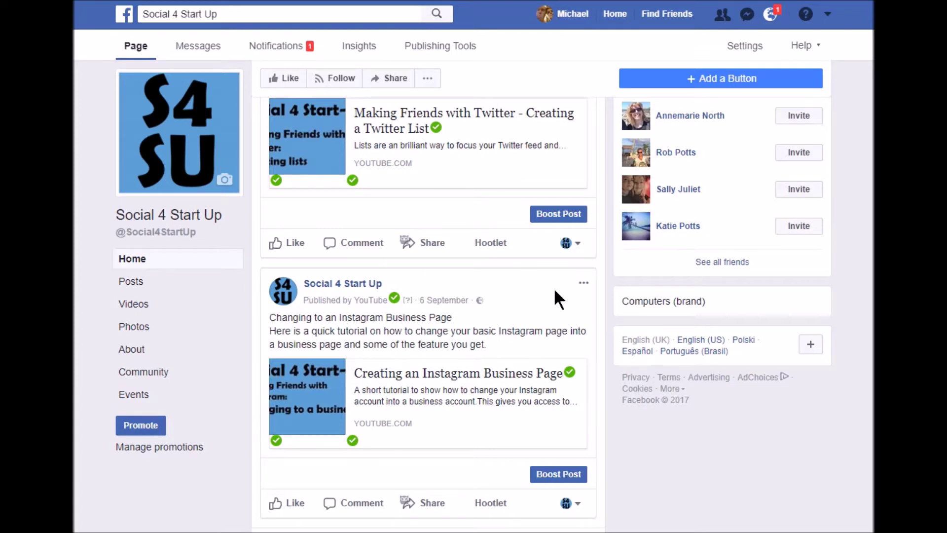
pyautogui.scroll(-2, 553, 288)
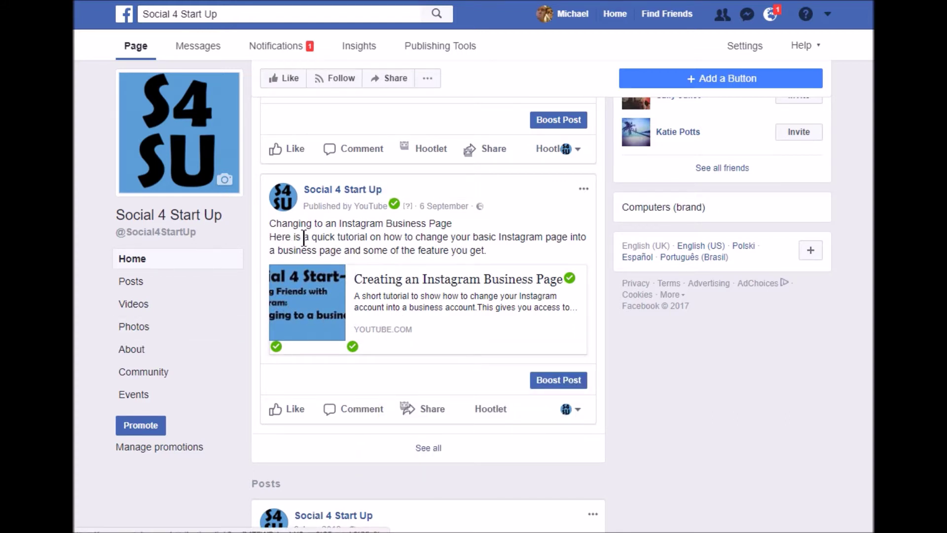
pyautogui.click(545, 376)
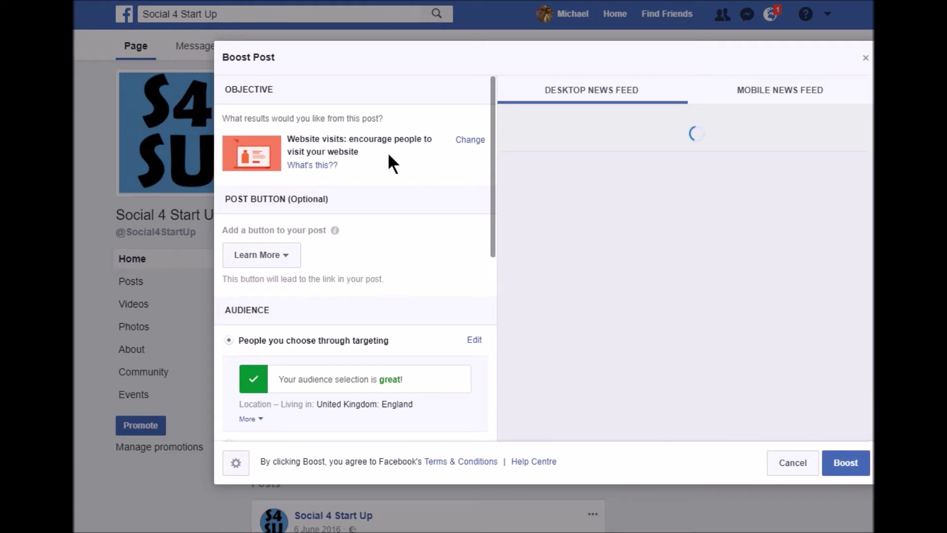
# Step: Examine the boosted post's objective, post button, audience targeting, total budget, estimated reach and duration settings
pyautogui.scroll(-3, 388, 152)
pyautogui.scroll(3, 388, 152)
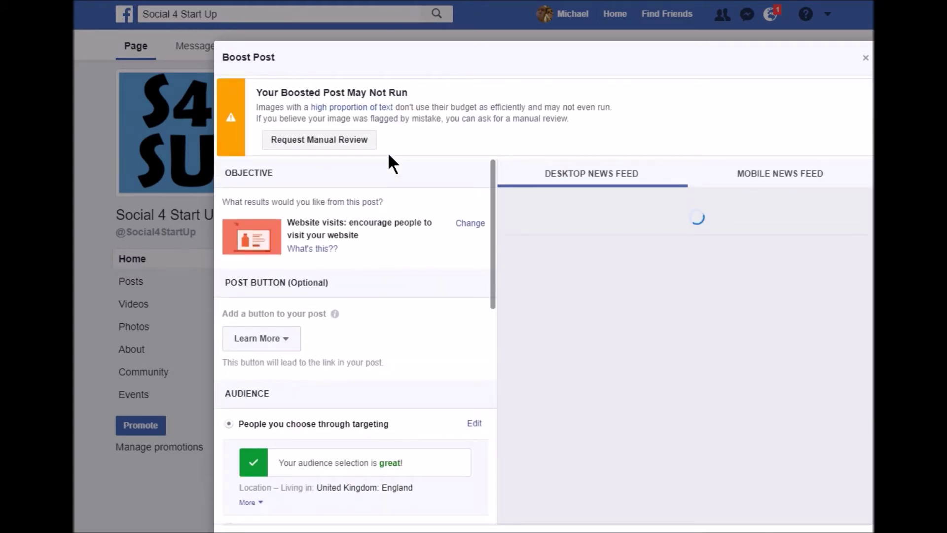
pyautogui.scroll(-3, 385, 189)
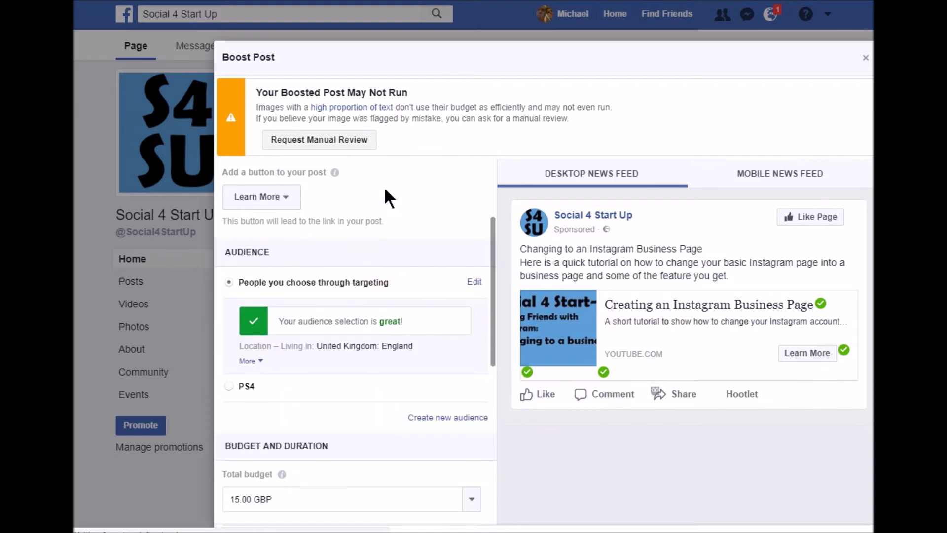
pyautogui.scroll(3, 384, 188)
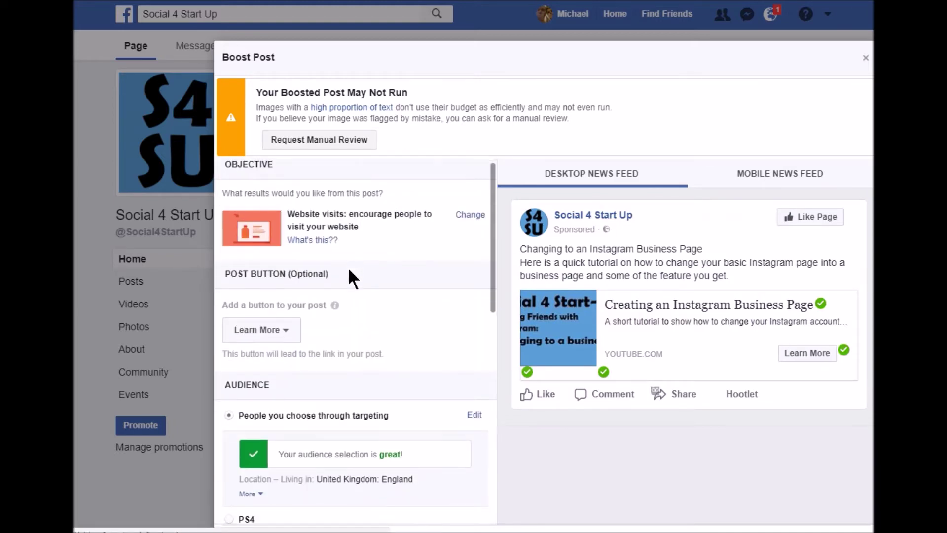
pyautogui.scroll(-3, 350, 270)
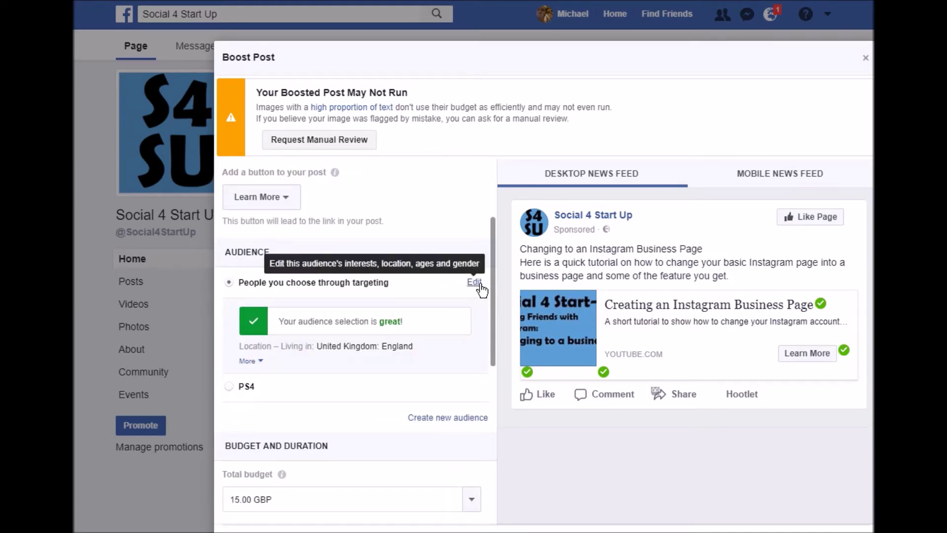
pyautogui.scroll(-3, 373, 318)
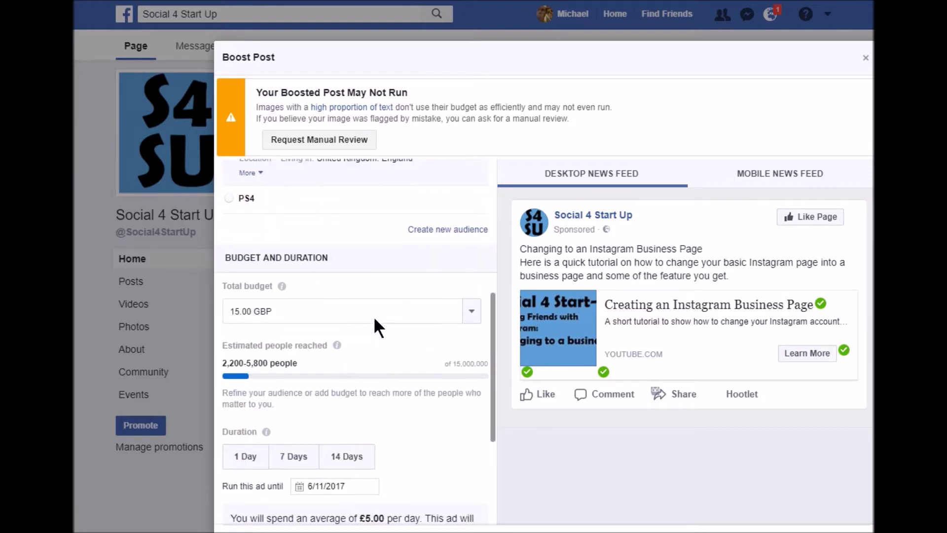
pyautogui.scroll(5, 374, 316)
pyautogui.scroll(-3, 374, 315)
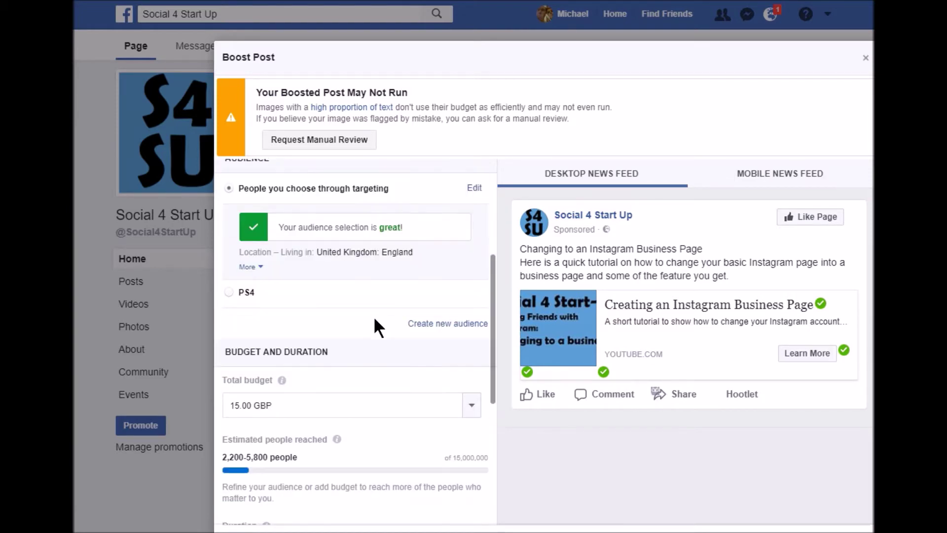
pyautogui.scroll(-3, 376, 327)
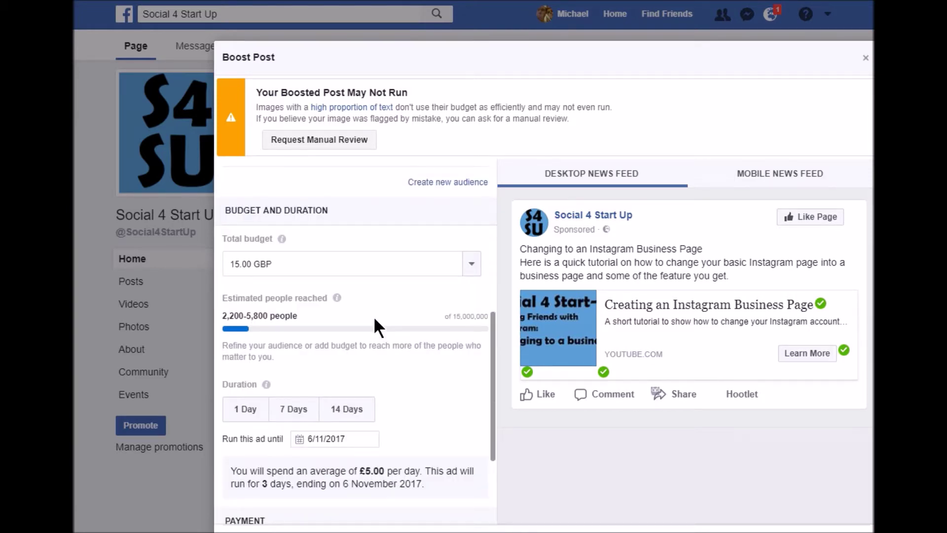
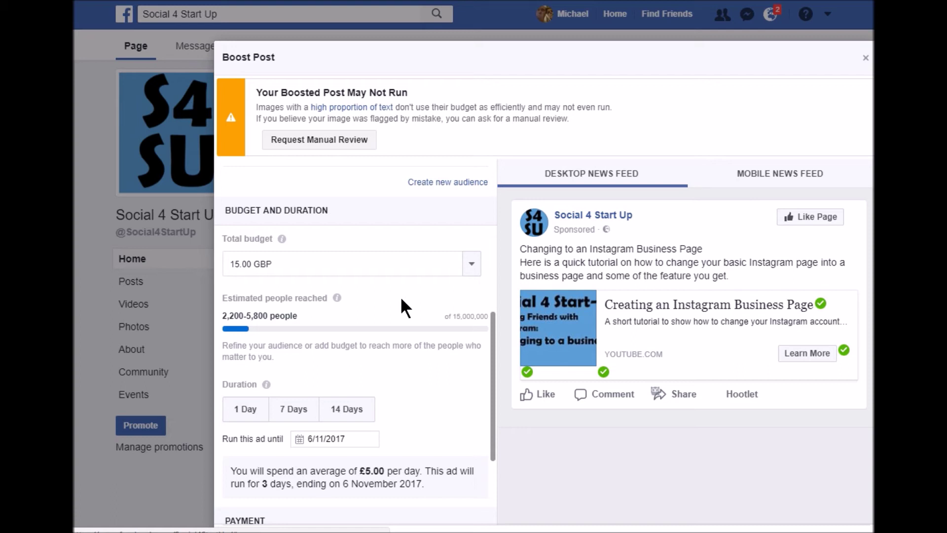
pyautogui.scroll(10, 410, 219)
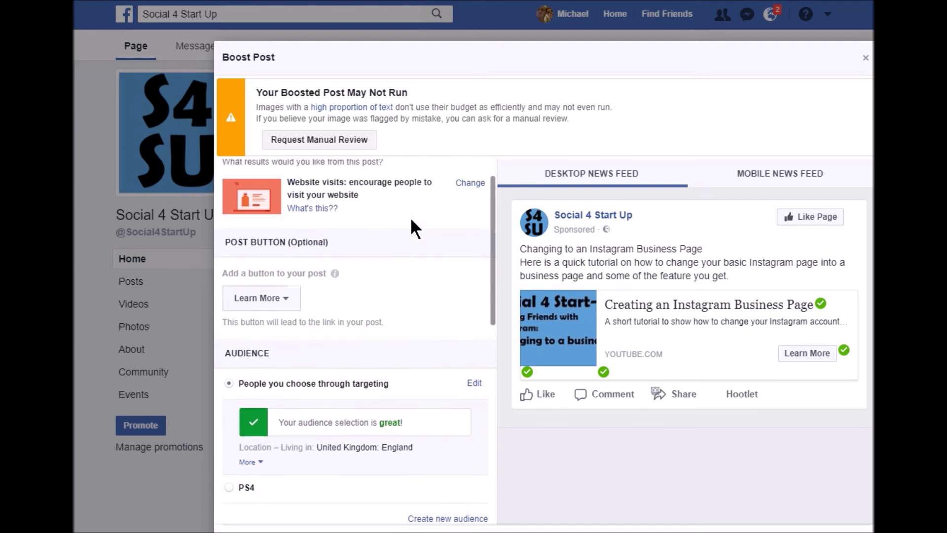